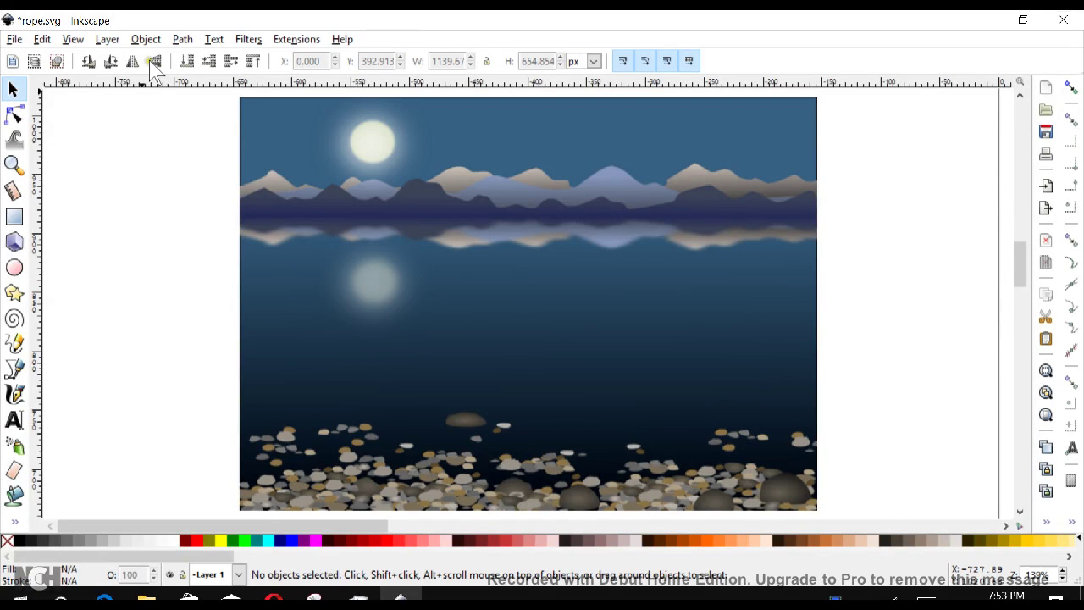
# Switch Inkscape to the Default layout and dock the Fill and Stroke dialog.
pyautogui.click(72, 39)
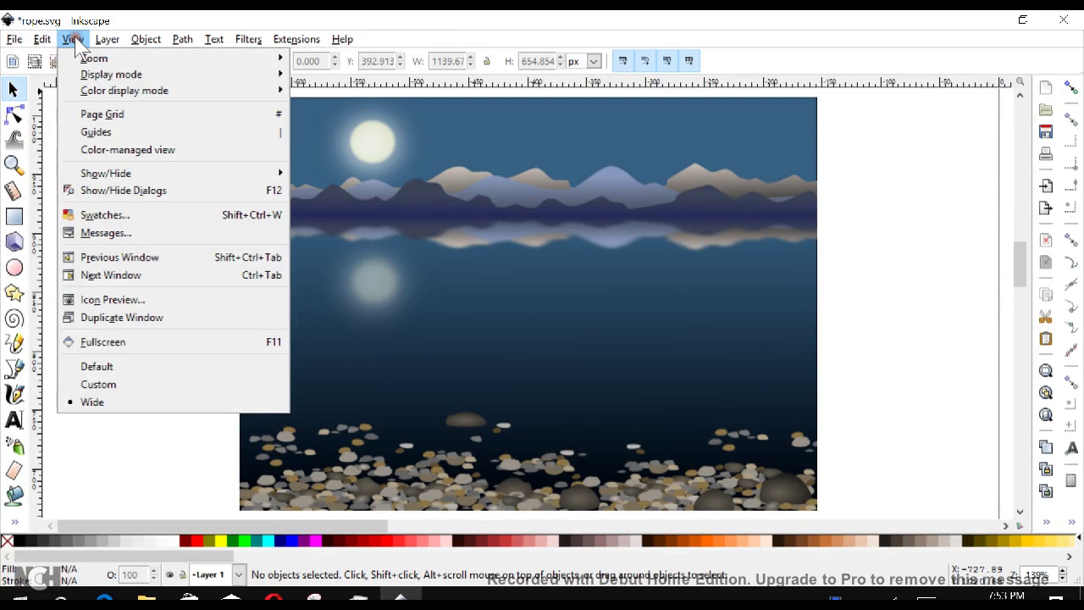
pyautogui.click(143, 366)
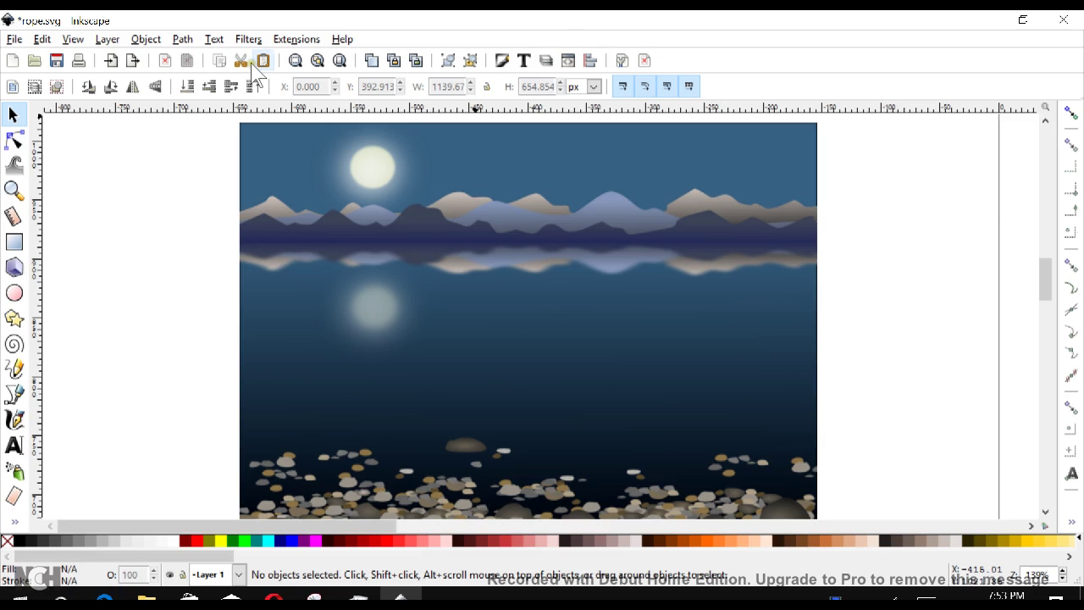
pyautogui.click(504, 62)
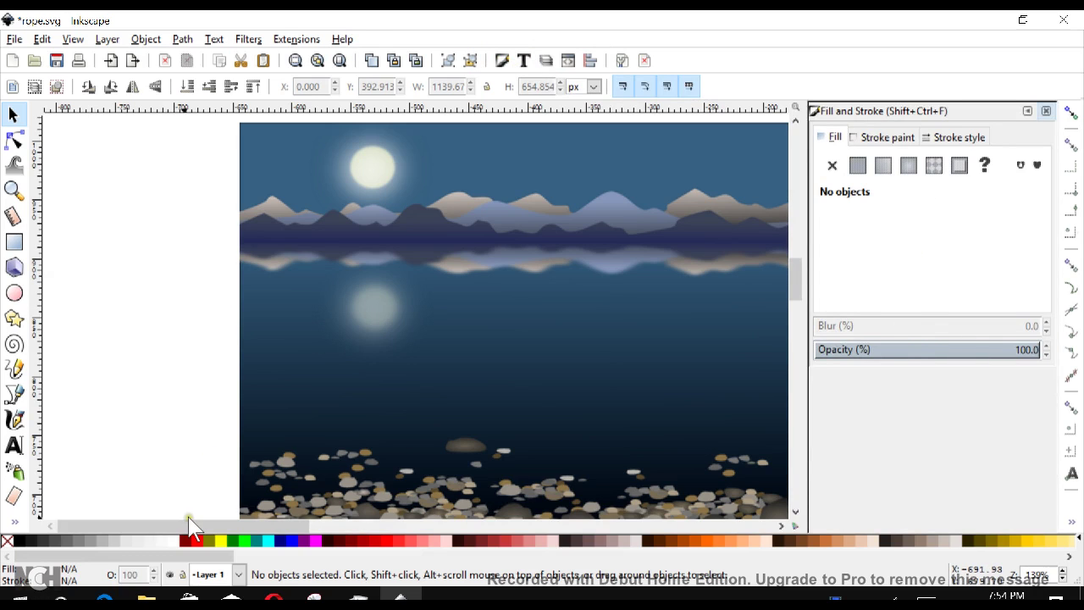
pyautogui.moveTo(188, 524); pyautogui.dragTo(207, 524)
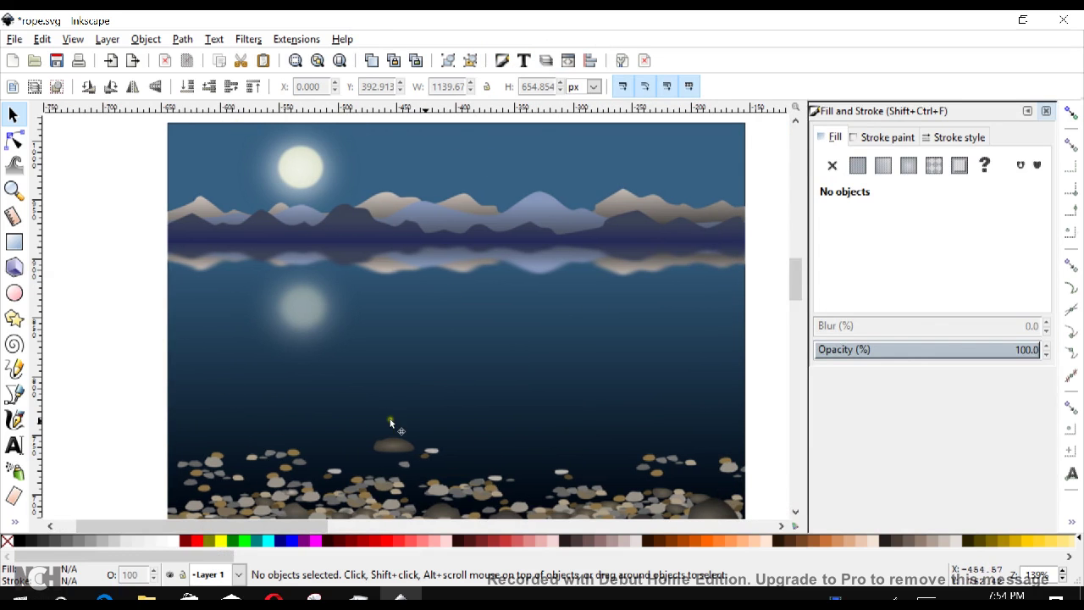
# Zoom to the page and draw a 749 × 478 px rectangle across its top half.
pyautogui.click(340, 62)
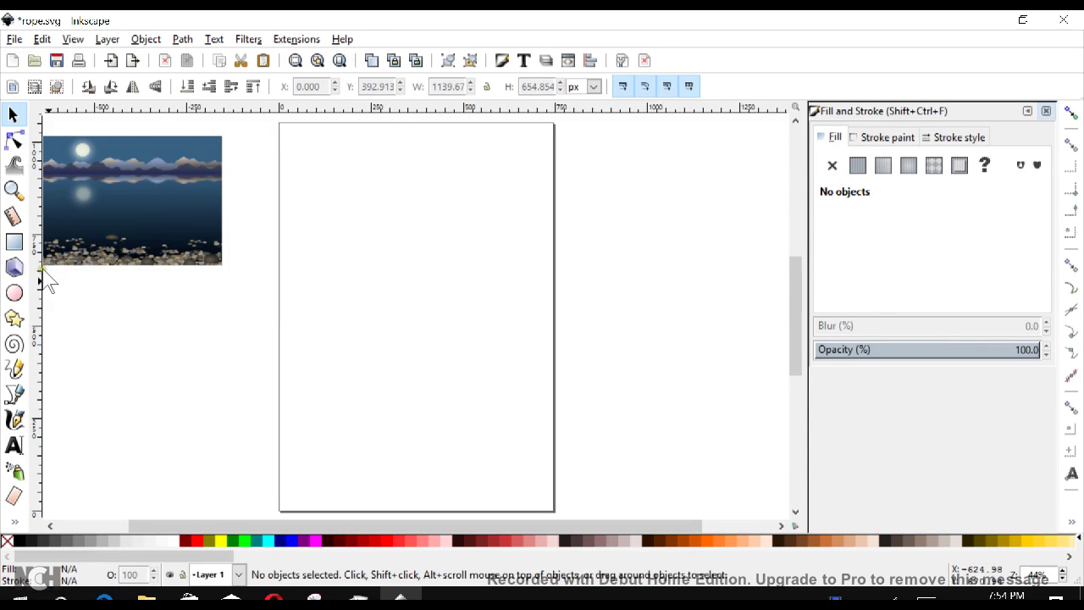
pyautogui.click(14, 243)
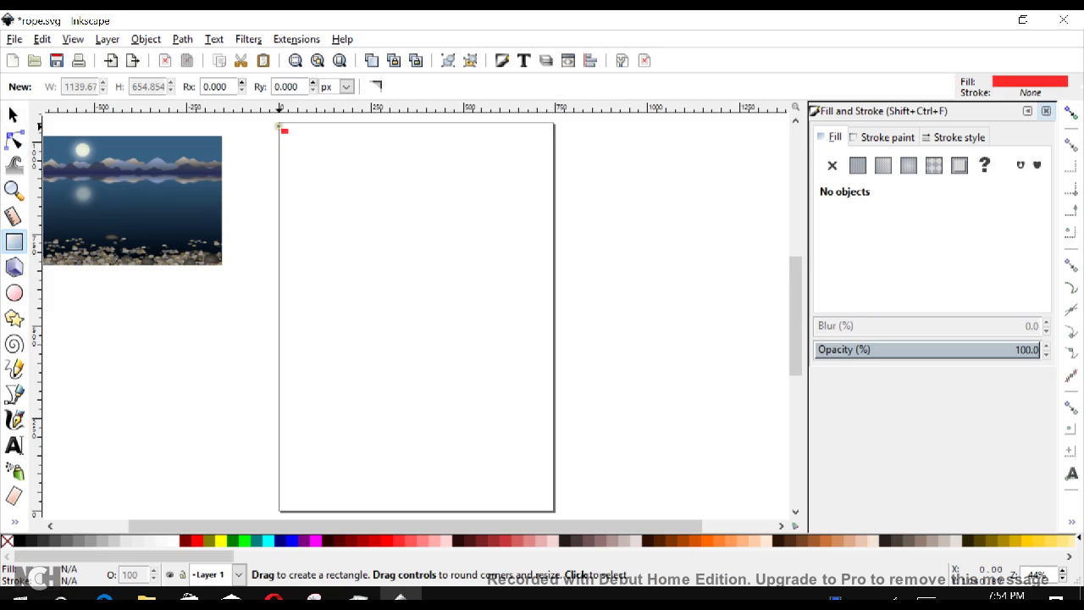
pyautogui.moveTo(280, 124)
pyautogui.mouseDown()
pyautogui.moveTo(311, 176)
pyautogui.moveTo(489, 305)
pyautogui.moveTo(554, 299)
pyautogui.mouseUp()
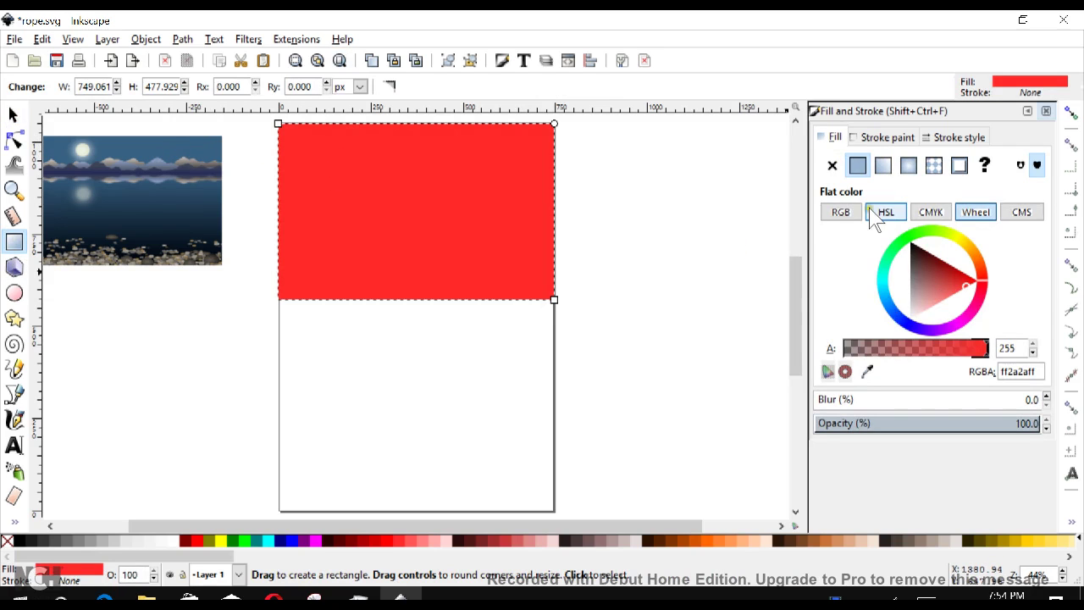
# Fill the rectangle with steel blue 3a7eb1ff from the colour wheel.
pyautogui.click(842, 213)
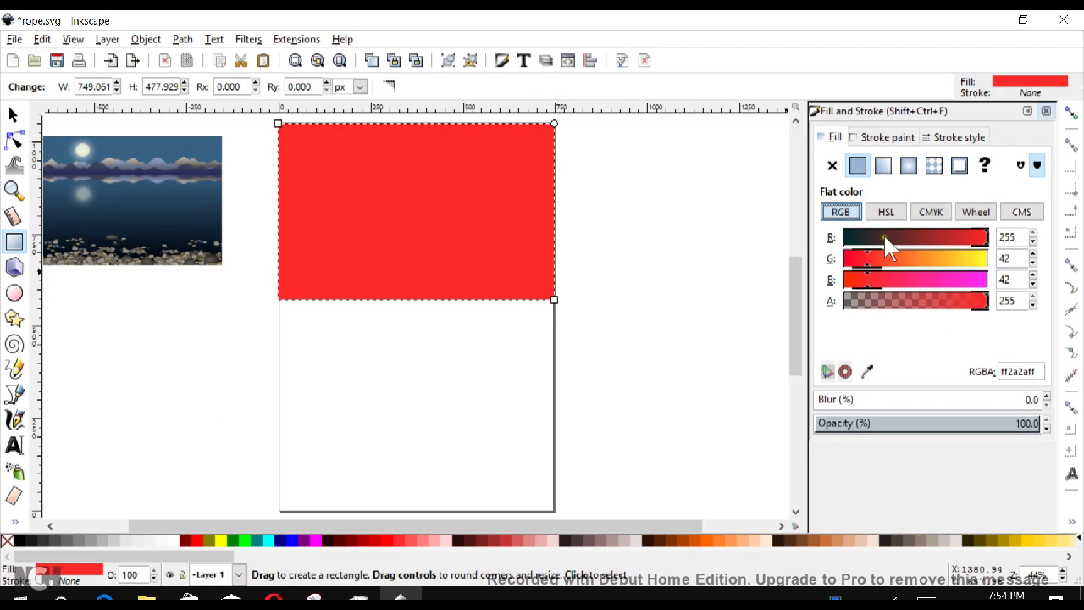
pyautogui.click(976, 213)
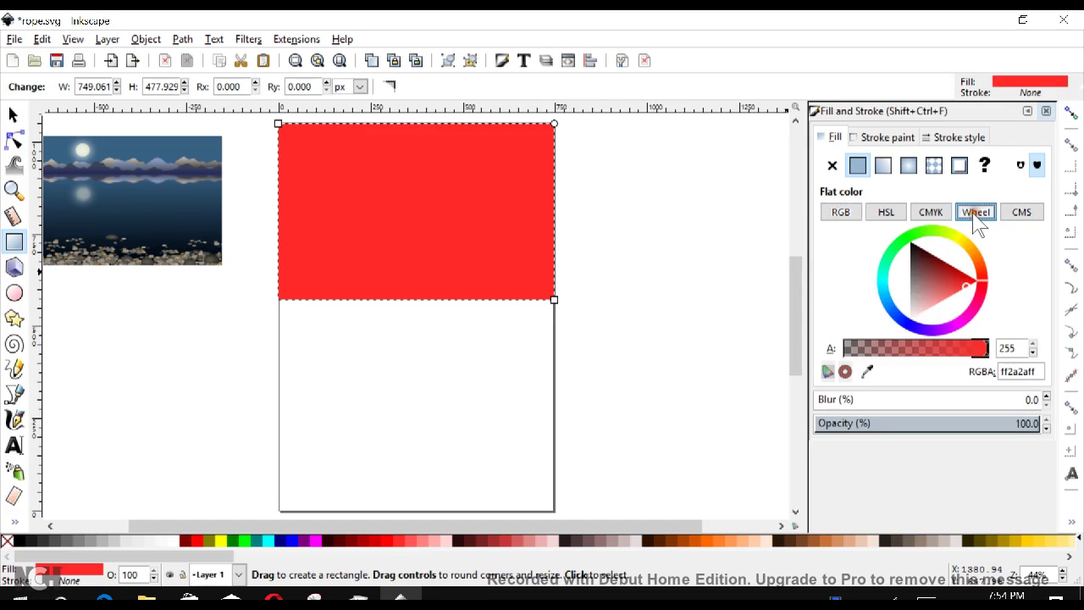
pyautogui.click(903, 315)
pyautogui.moveTo(921, 303)
pyautogui.mouseDown()
pyautogui.moveTo(908, 320)
pyautogui.moveTo(888, 301)
pyautogui.moveTo(916, 285)
pyautogui.moveTo(954, 315)
pyautogui.moveTo(937, 298)
pyautogui.moveTo(932, 310)
pyautogui.moveTo(943, 300)
pyautogui.moveTo(925, 286)
pyautogui.mouseUp()
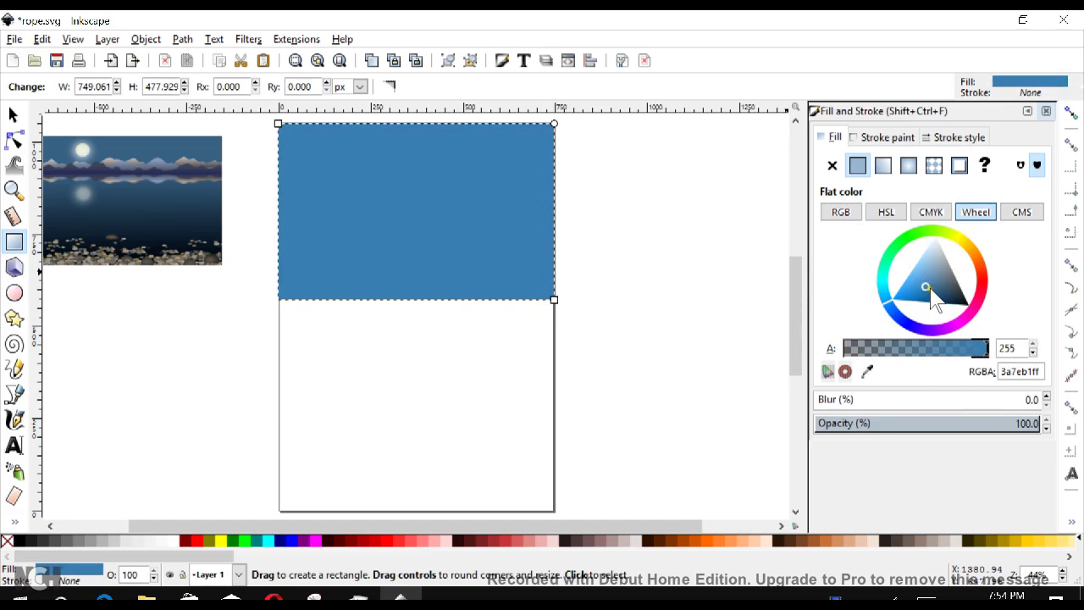
# Set the rectangle's stroke paint to none, keeping its flat steel-blue fill.
pyautogui.click(882, 137)
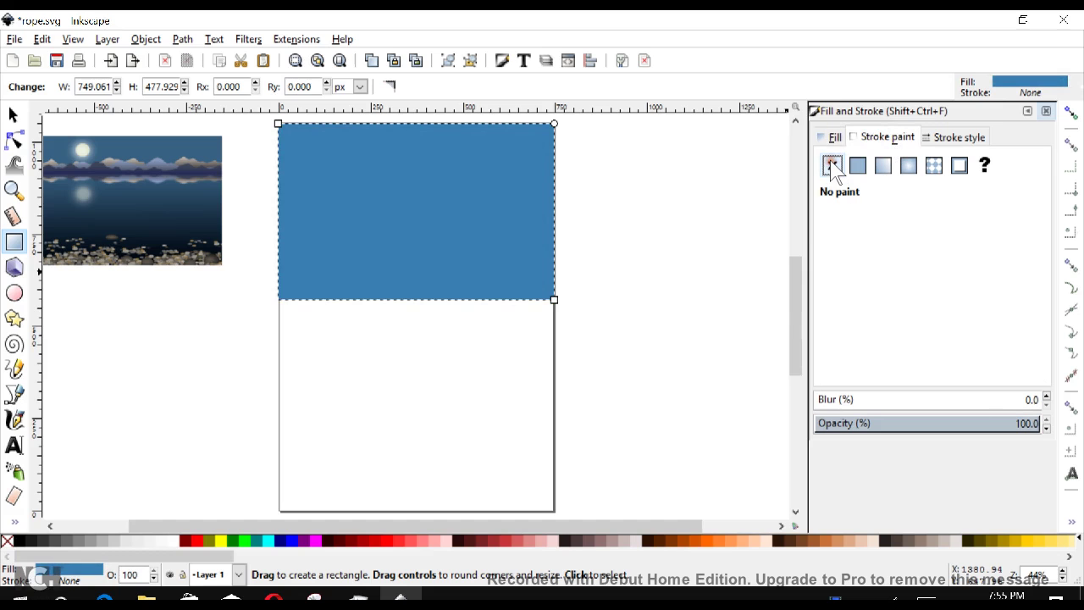
pyautogui.click(858, 166)
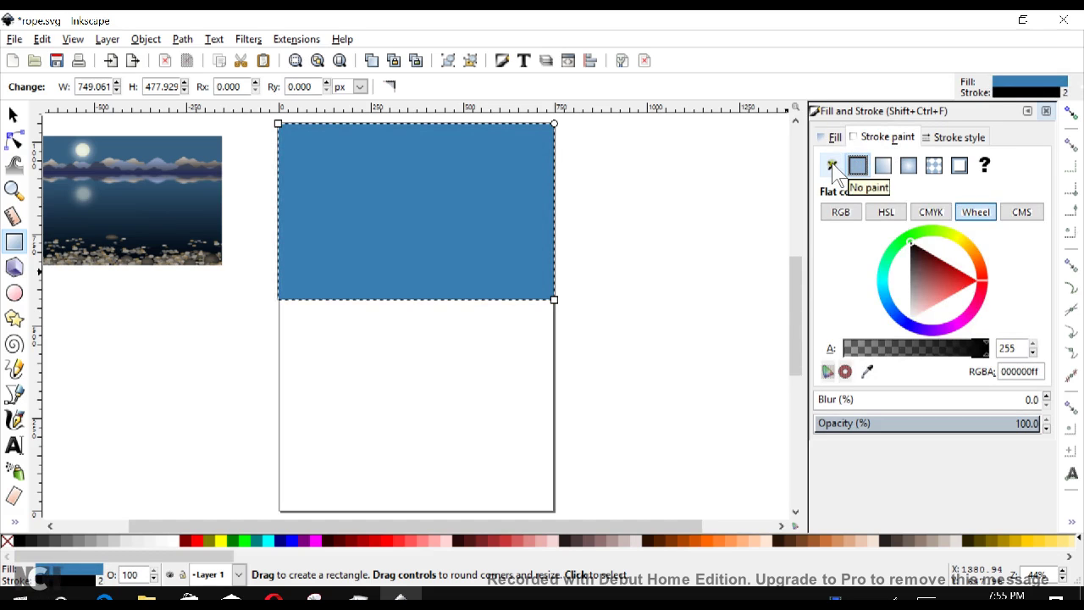
pyautogui.click(833, 167)
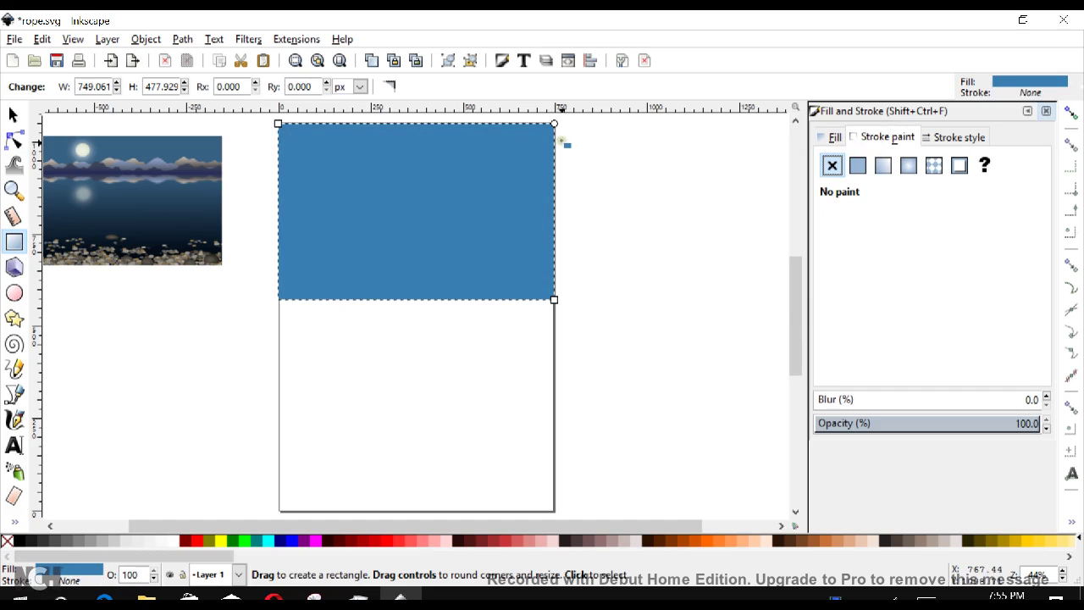
pyautogui.click(835, 137)
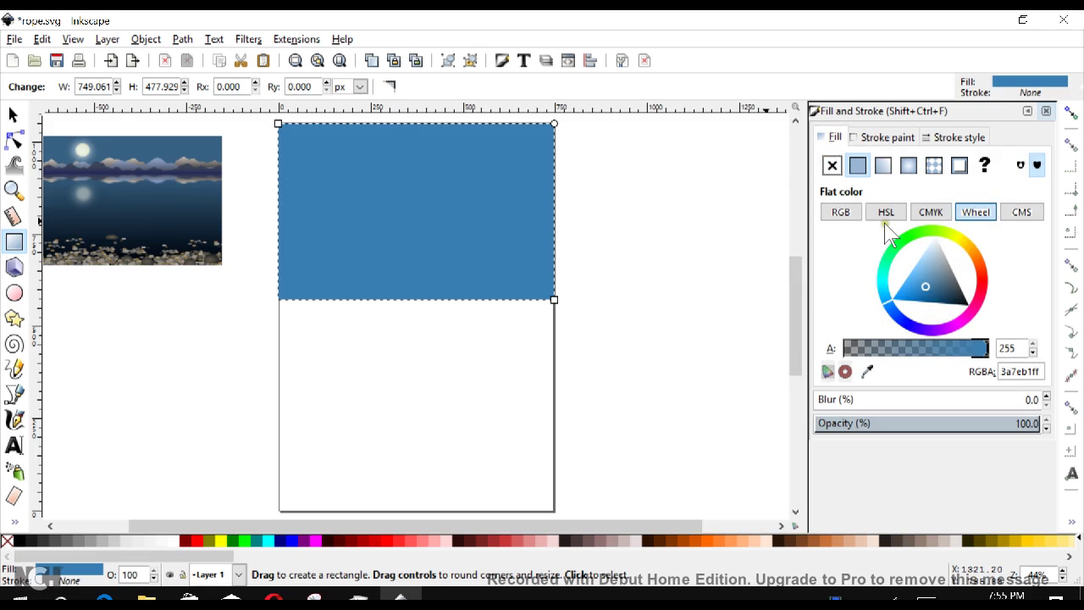
# Make the rectangle fill a linear gradient from steel blue to fully opaque navy 0c2437ff.
pyautogui.click(884, 166)
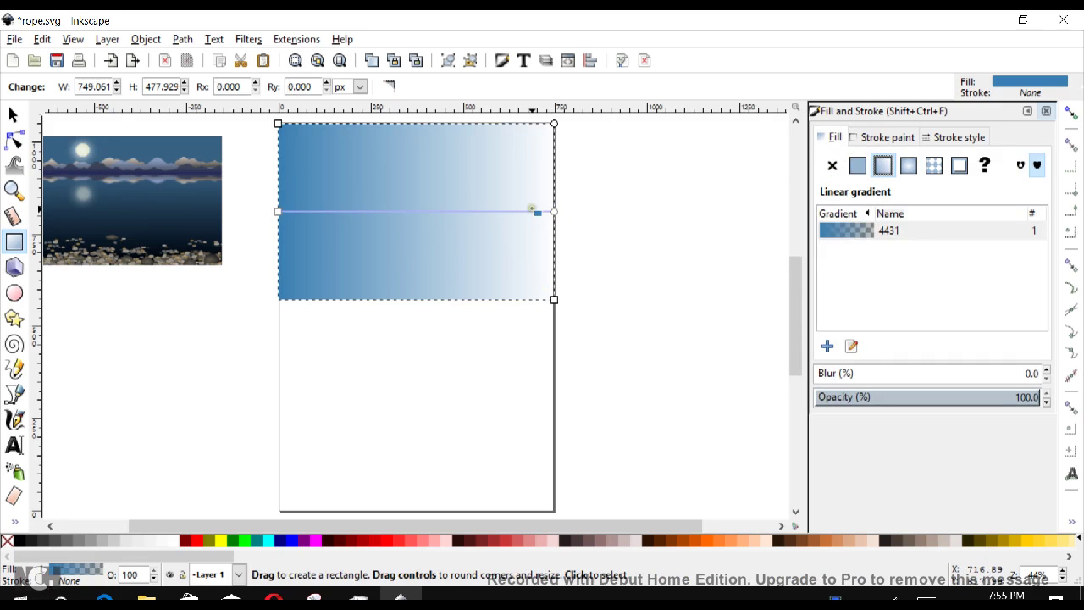
pyautogui.click(279, 212)
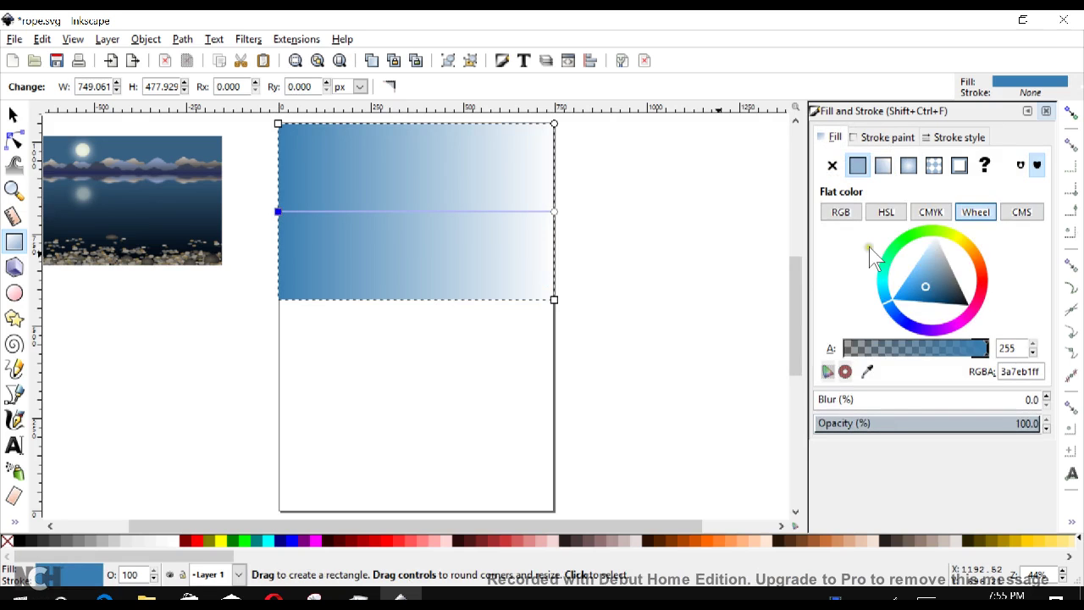
pyautogui.moveTo(921, 279); pyautogui.dragTo(929, 284)
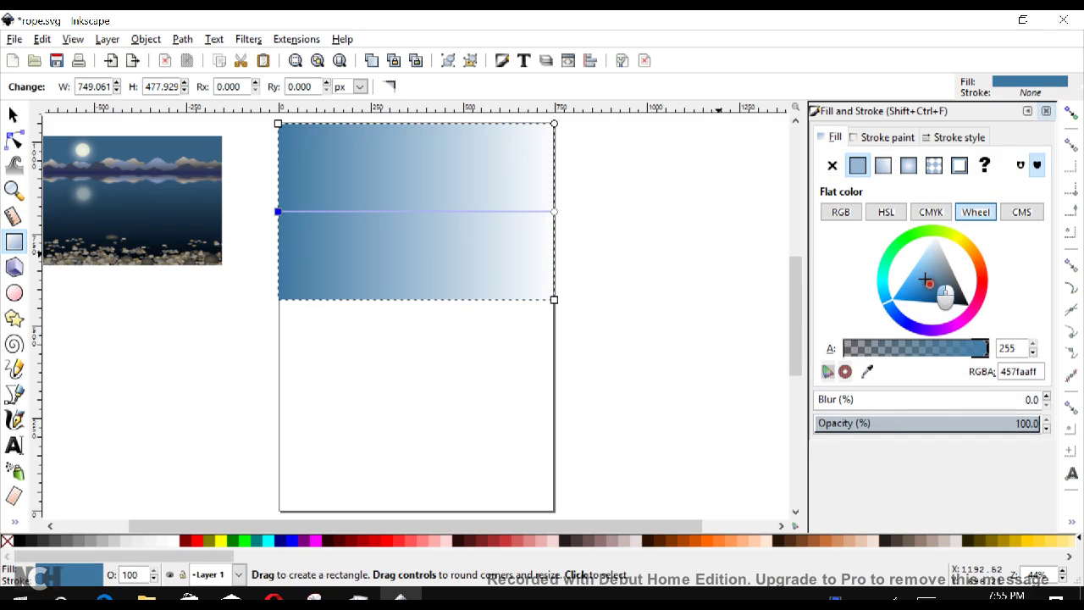
pyautogui.click(554, 212)
pyautogui.moveTo(932, 288); pyautogui.dragTo(928, 285)
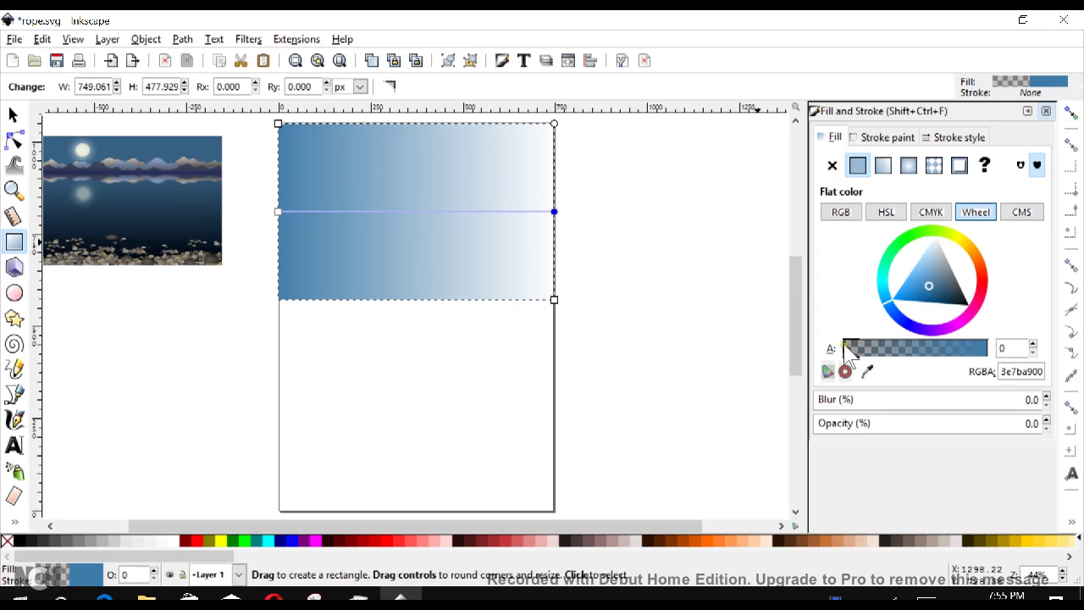
pyautogui.moveTo(852, 349); pyautogui.dragTo(1007, 379)
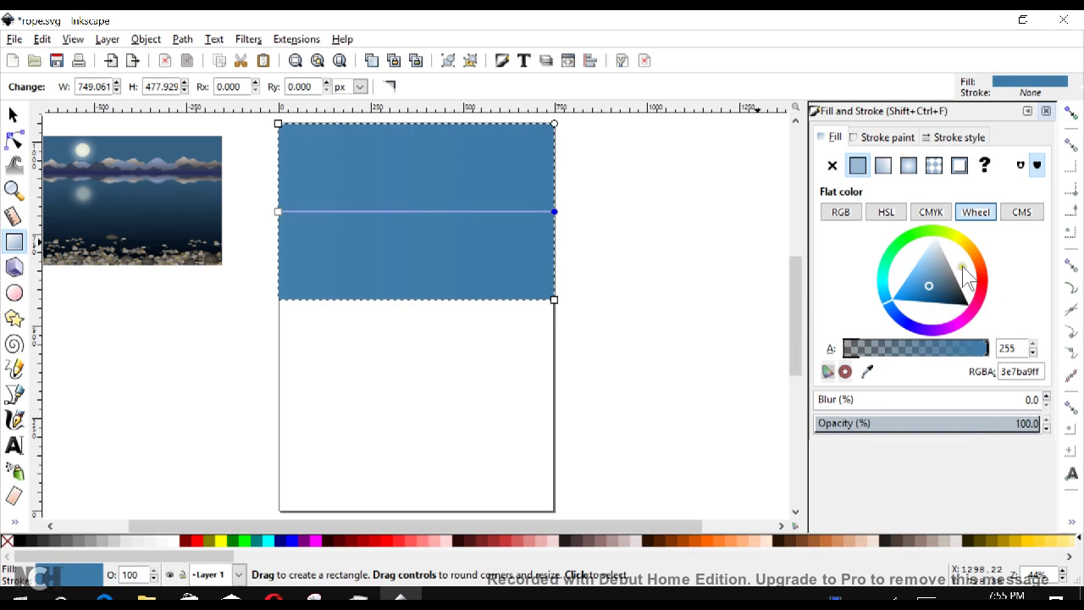
pyautogui.moveTo(958, 293)
pyautogui.mouseDown()
pyautogui.moveTo(977, 314)
pyautogui.moveTo(954, 301)
pyautogui.mouseUp()
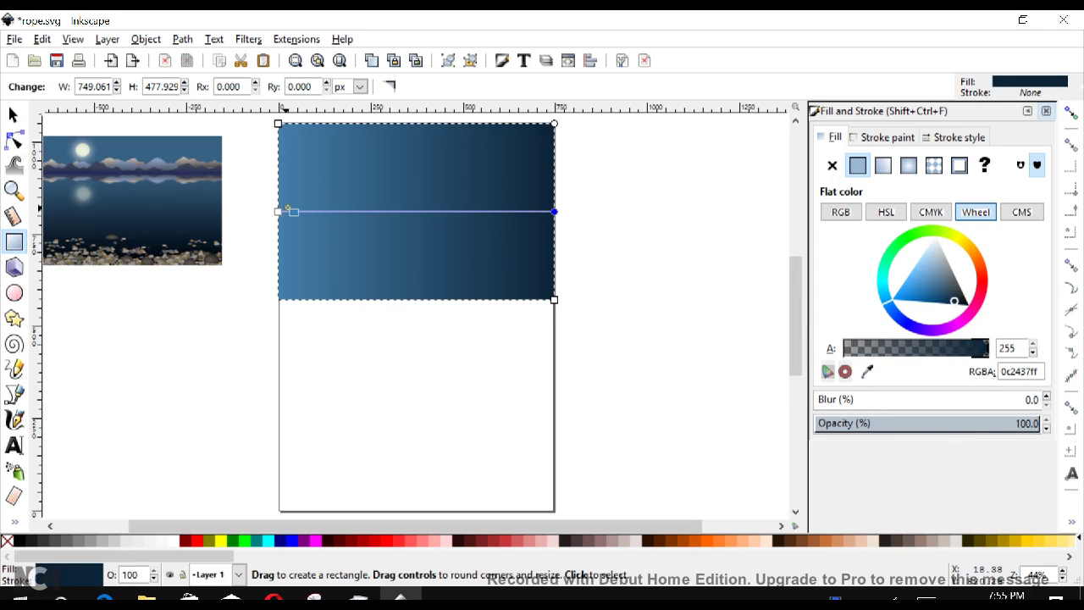
pyautogui.click(279, 211)
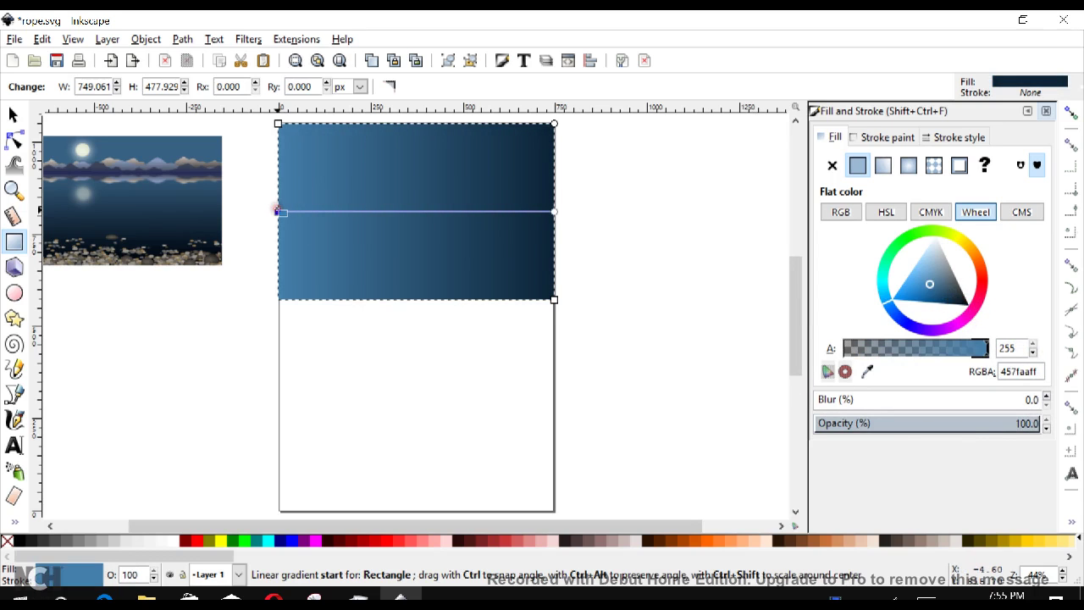
pyautogui.click(554, 211)
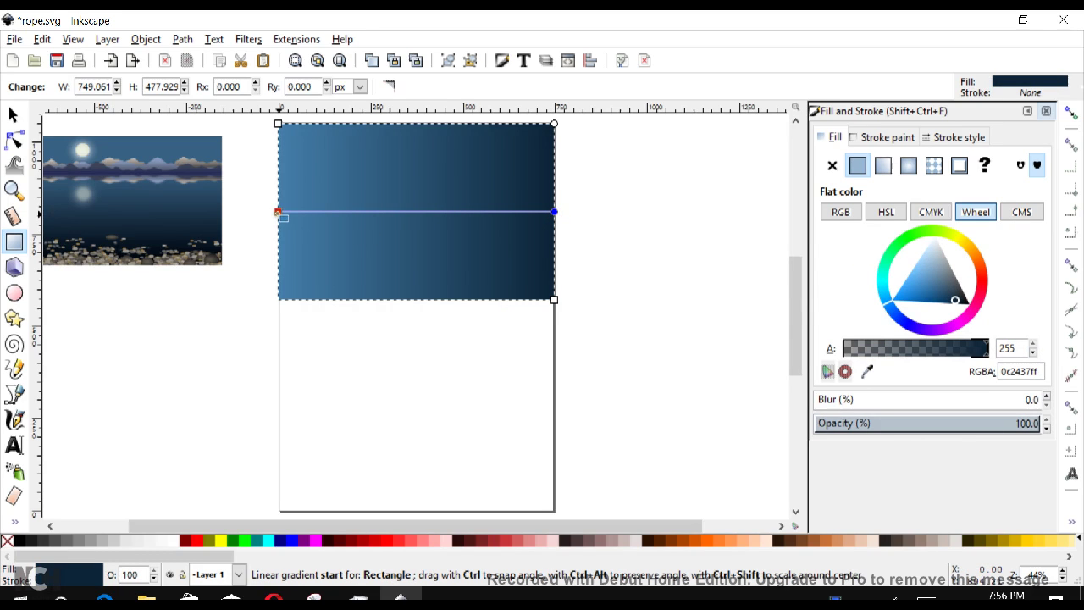
# Reorient the gradient vertically, steel blue at the rectangle's top to navy at its bottom.
pyautogui.moveTo(280, 210); pyautogui.dragTo(545, 143)
pyautogui.click(554, 211)
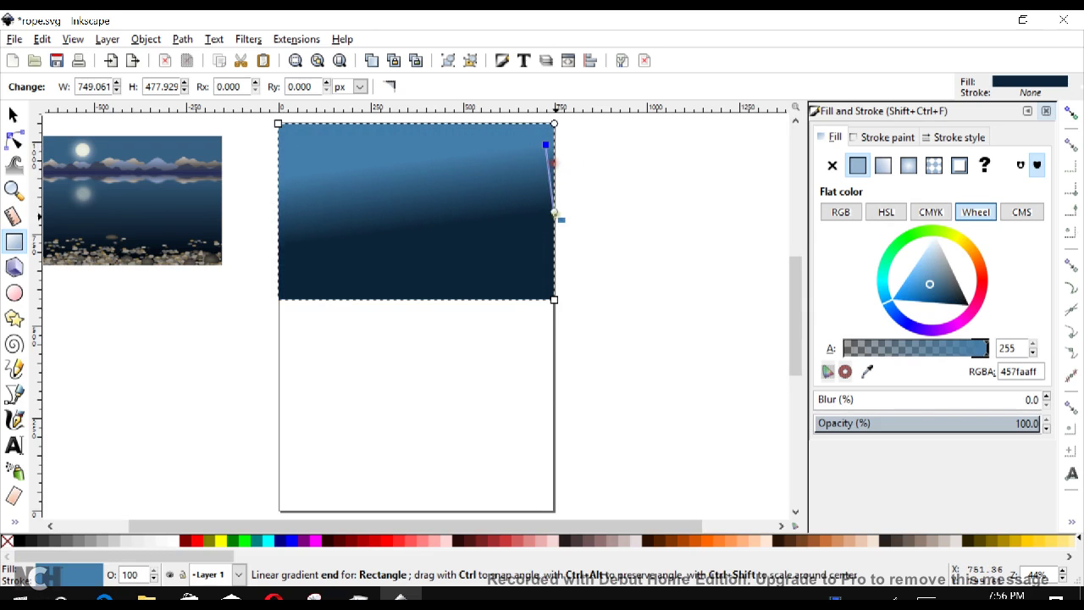
pyautogui.moveTo(554, 211); pyautogui.dragTo(549, 287)
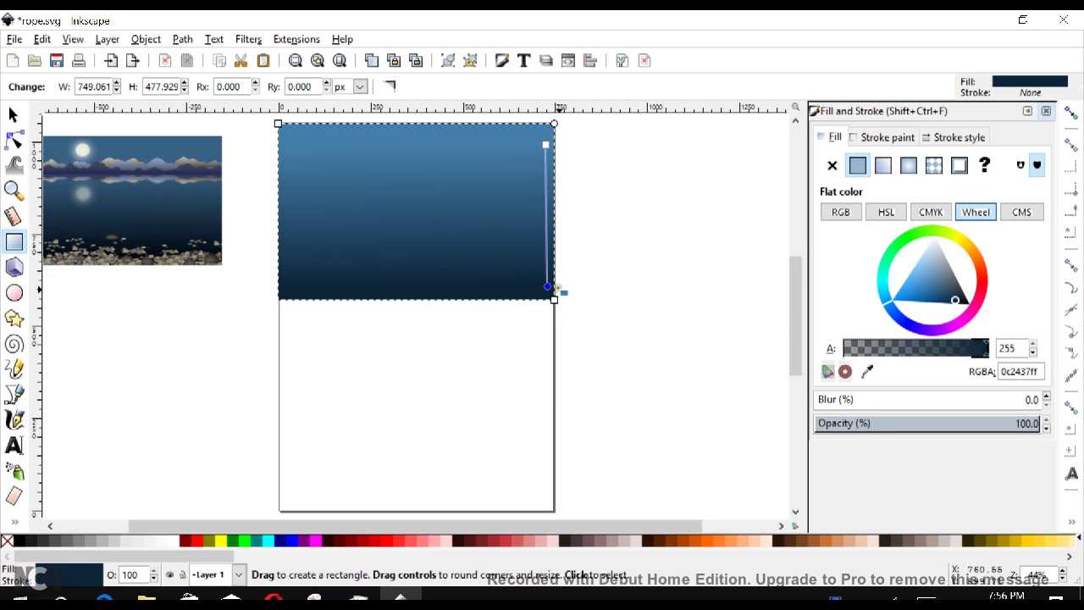
pyautogui.moveTo(553, 289); pyautogui.dragTo(571, 296)
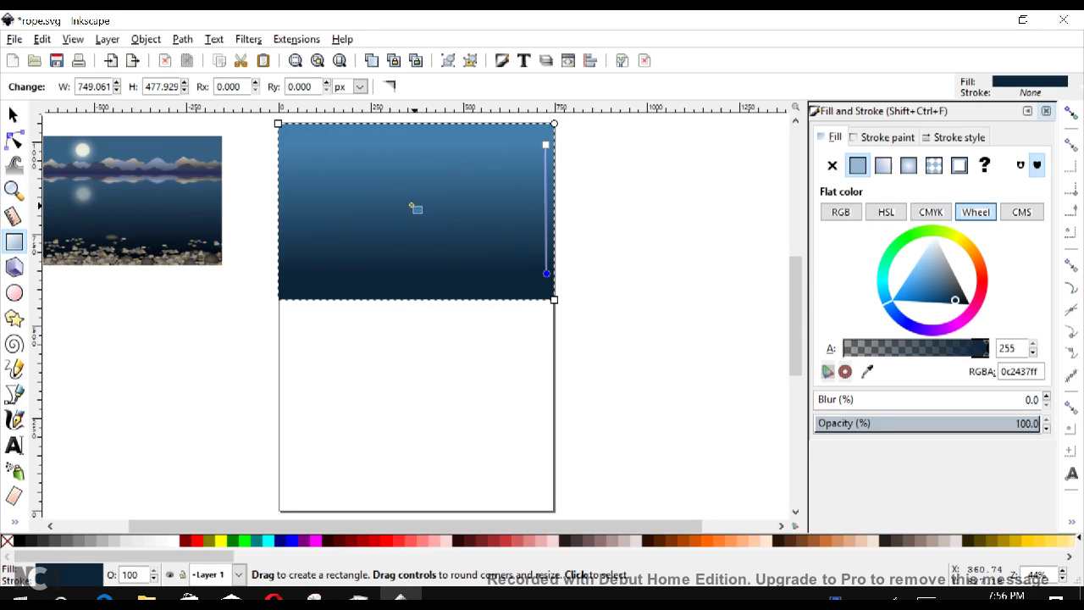
# Zoom in on the sky rectangle and set the Pencil tool's smoothing to 45.
pyautogui.click(14, 190)
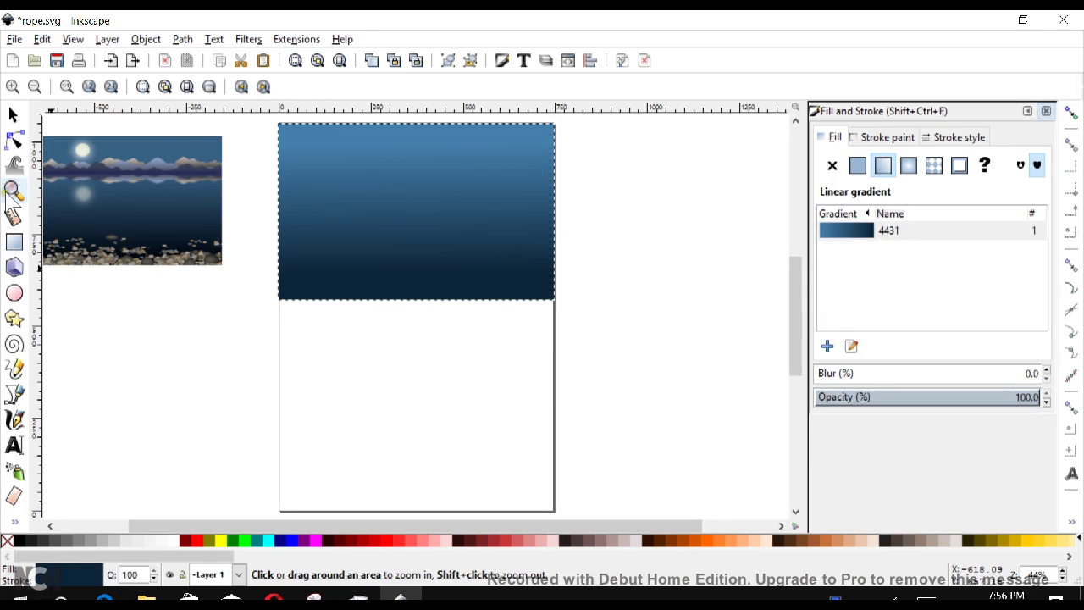
pyautogui.click(414, 173)
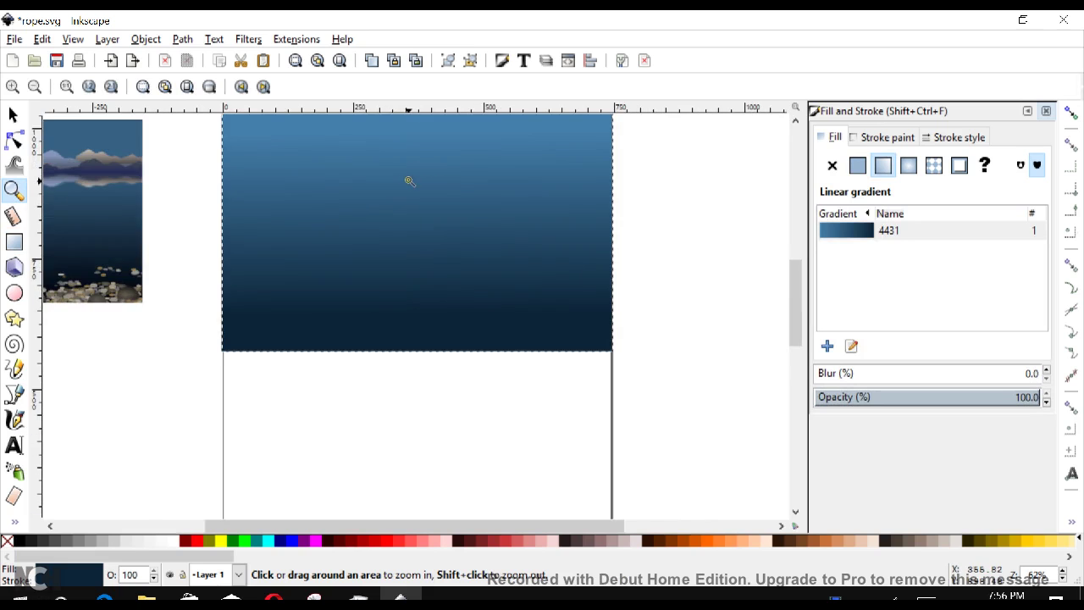
pyautogui.click(409, 181)
pyautogui.moveTo(799, 286); pyautogui.dragTo(797, 274)
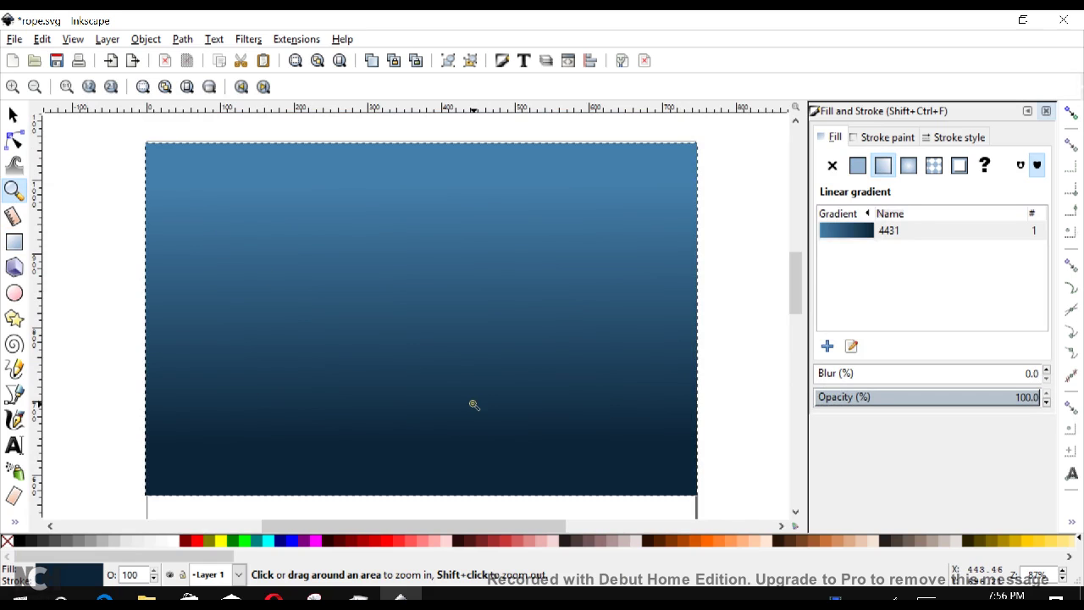
pyautogui.click(14, 370)
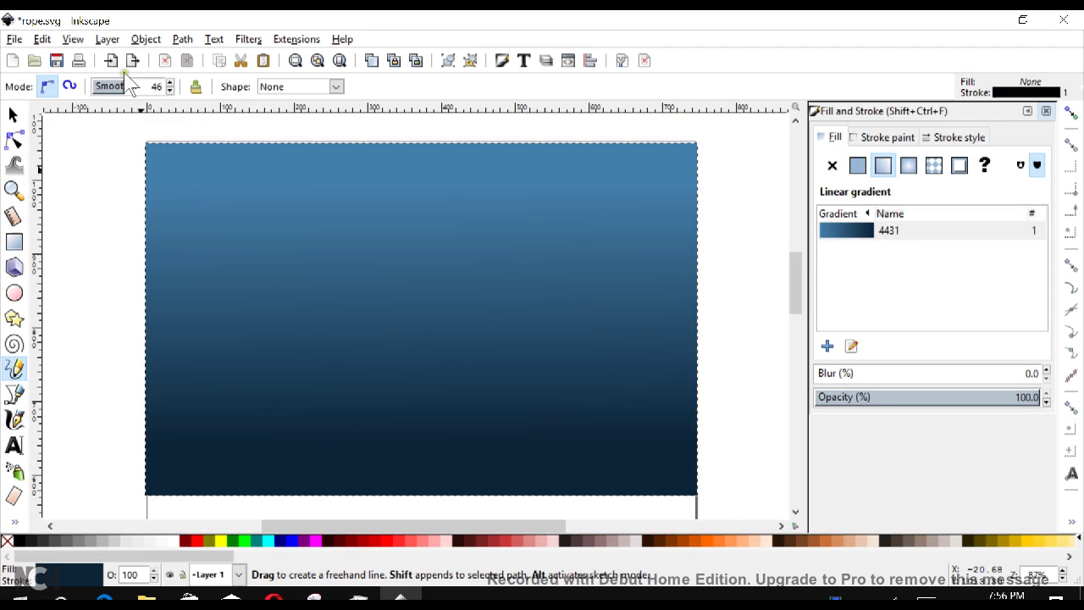
pyautogui.moveTo(125, 86); pyautogui.dragTo(90, 84)
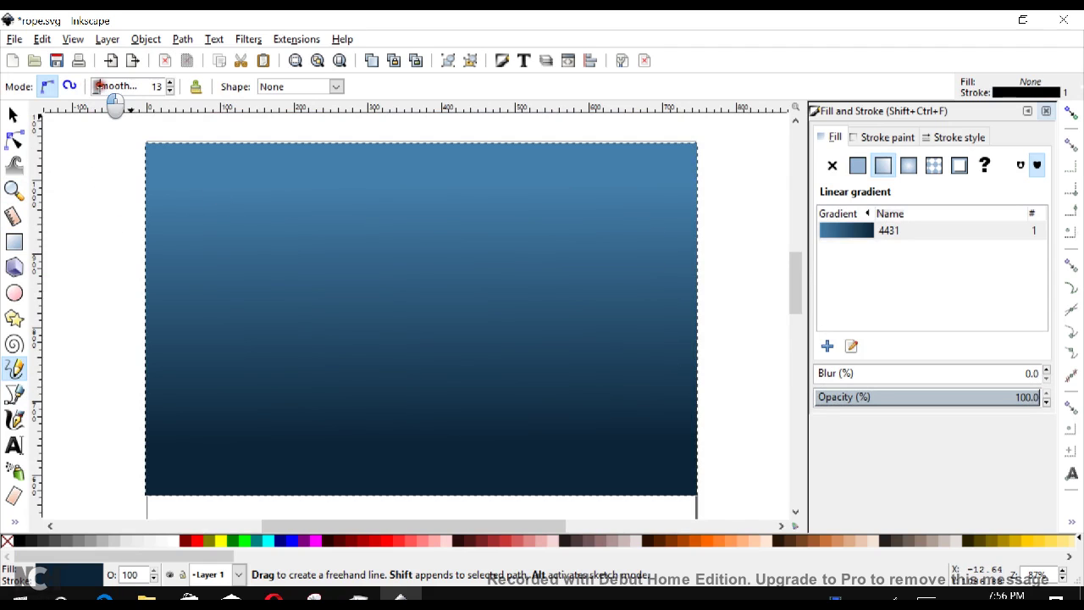
pyautogui.moveTo(97, 86); pyautogui.dragTo(123, 85)
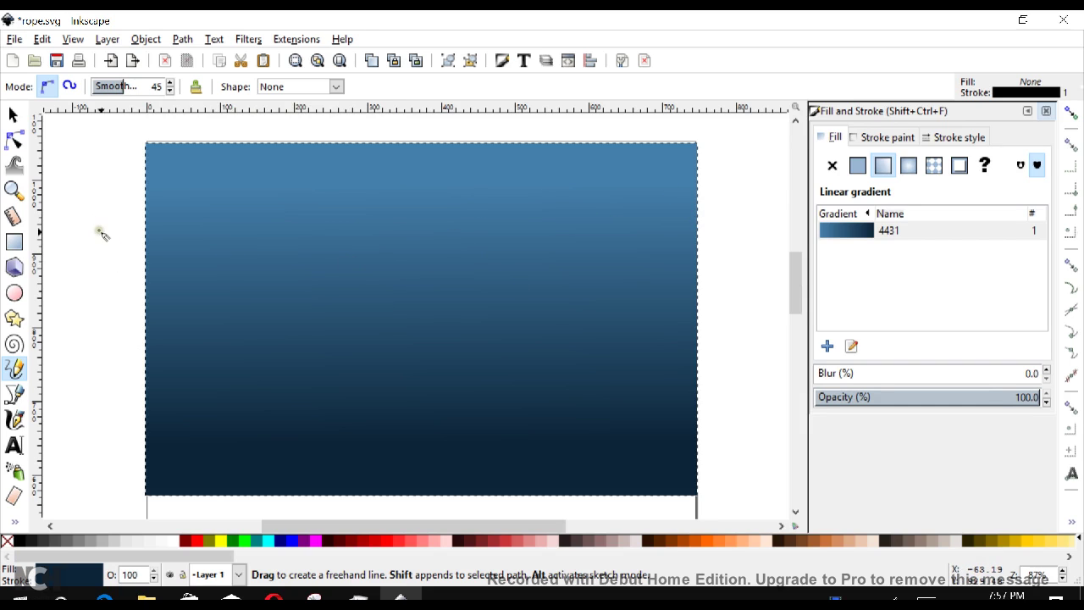
# Draw a closed freehand mountain ridge with jagged peaks across the upper sky.
pyautogui.moveTo(97, 228)
pyautogui.mouseDown()
pyautogui.moveTo(111, 207)
pyautogui.moveTo(144, 216)
pyautogui.moveTo(190, 193)
pyautogui.moveTo(209, 213)
pyautogui.moveTo(258, 201)
pyautogui.moveTo(332, 227)
pyautogui.moveTo(408, 199)
pyautogui.moveTo(424, 219)
pyautogui.moveTo(477, 214)
pyautogui.moveTo(519, 194)
pyautogui.moveTo(558, 213)
pyautogui.moveTo(611, 205)
pyautogui.moveTo(631, 213)
pyautogui.moveTo(654, 194)
pyautogui.moveTo(682, 220)
pyautogui.moveTo(714, 216)
pyautogui.moveTo(760, 244)
pyautogui.moveTo(246, 256)
pyautogui.moveTo(97, 228)
pyautogui.mouseUp()
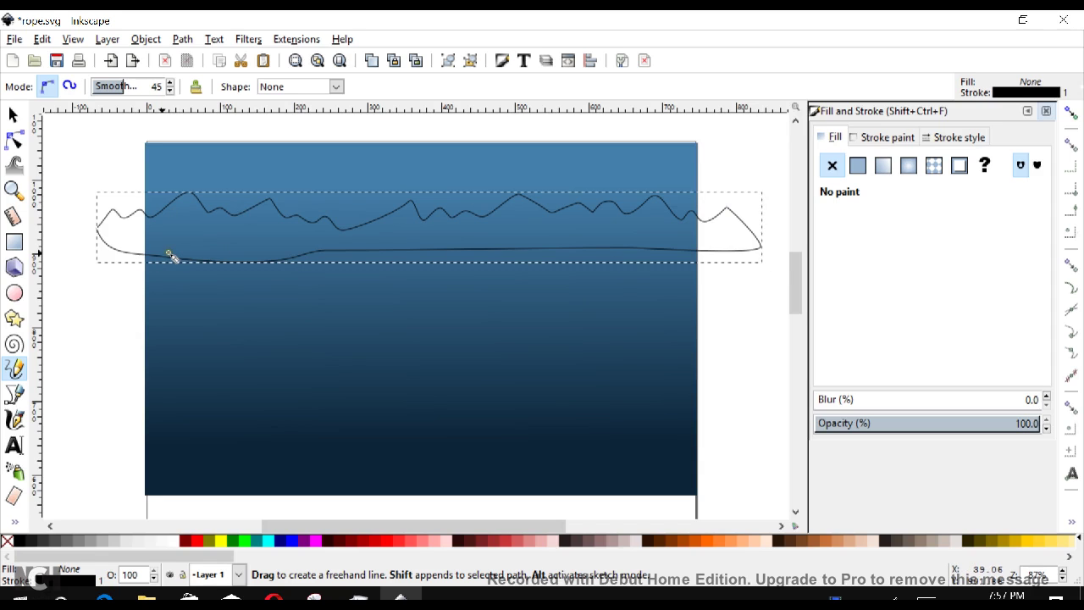
# Fill the mountain path light grey-blue, then turn it into a linear gradient fading to transparent.
pyautogui.click(860, 166)
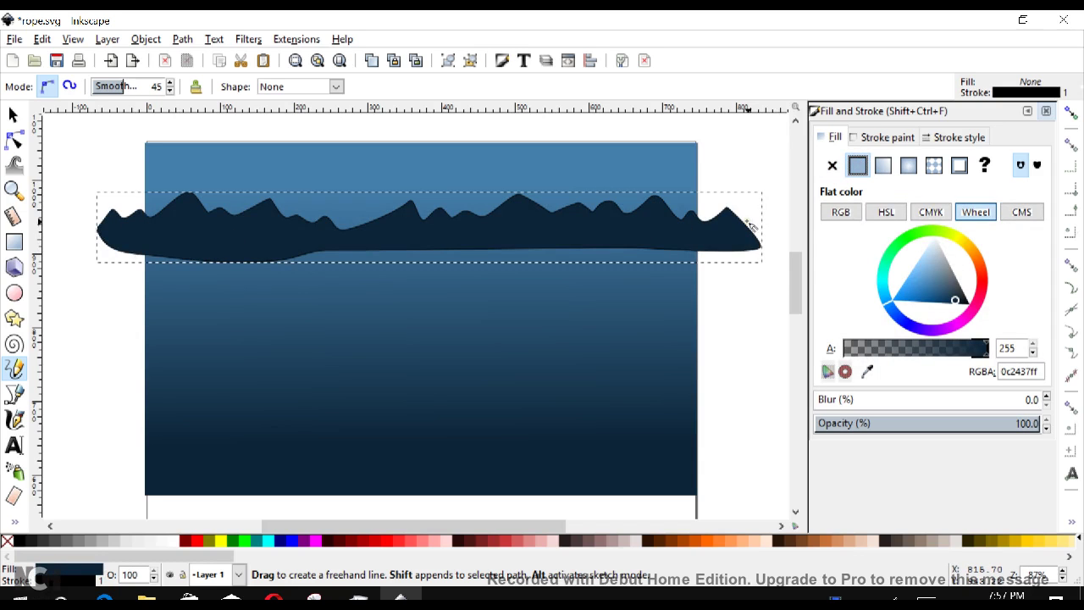
pyautogui.moveTo(922, 264)
pyautogui.mouseDown()
pyautogui.moveTo(931, 260)
pyautogui.moveTo(951, 293)
pyautogui.mouseUp()
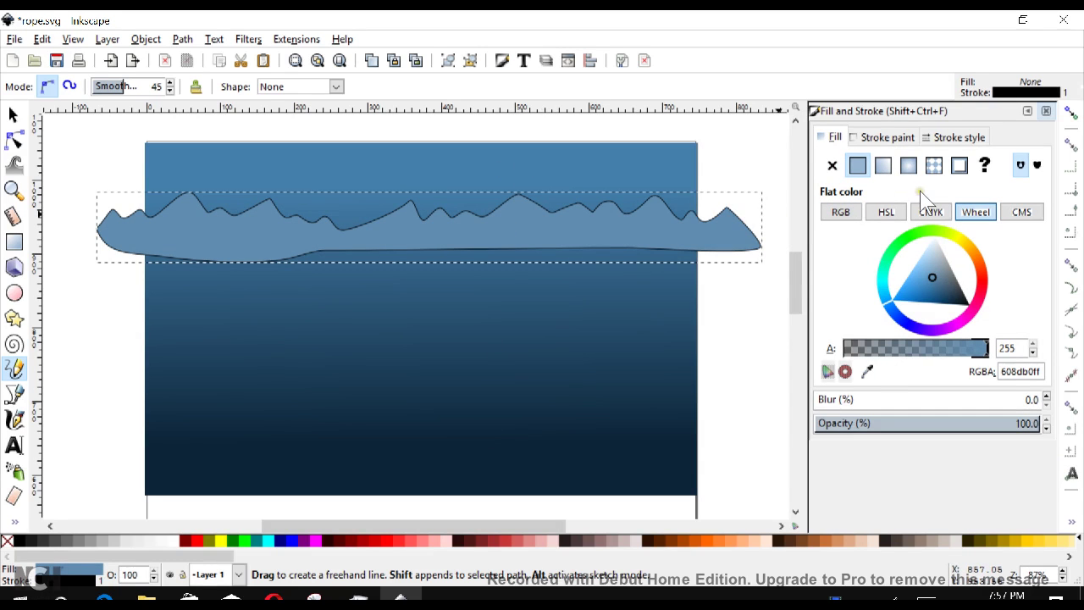
pyautogui.click(884, 166)
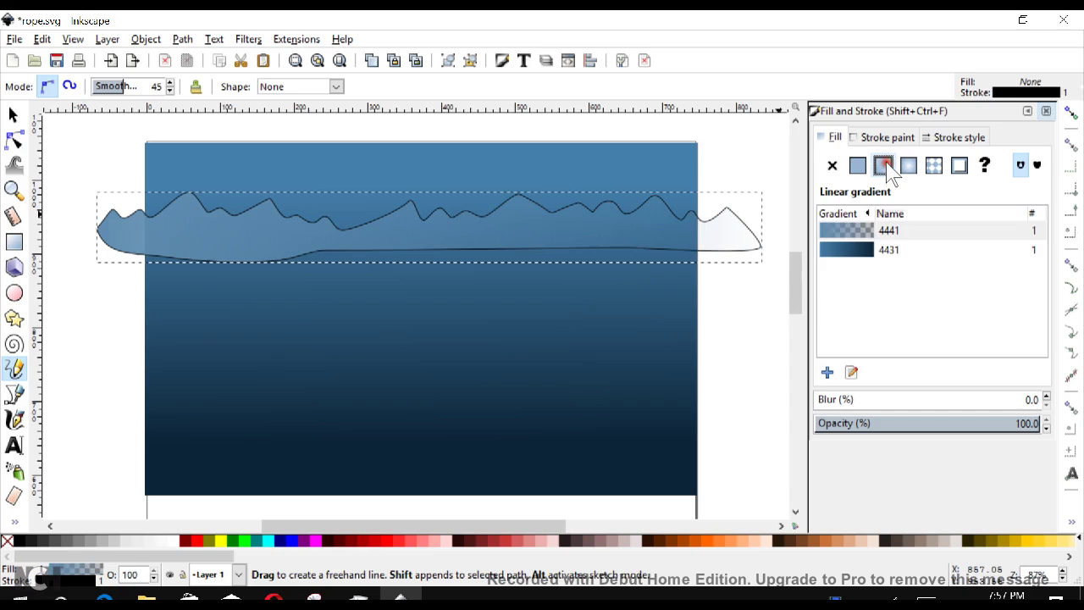
# Make the mountain gradient end opaque slate 263642ff and run it vertically from peaks to base.
pyautogui.click(15, 519)
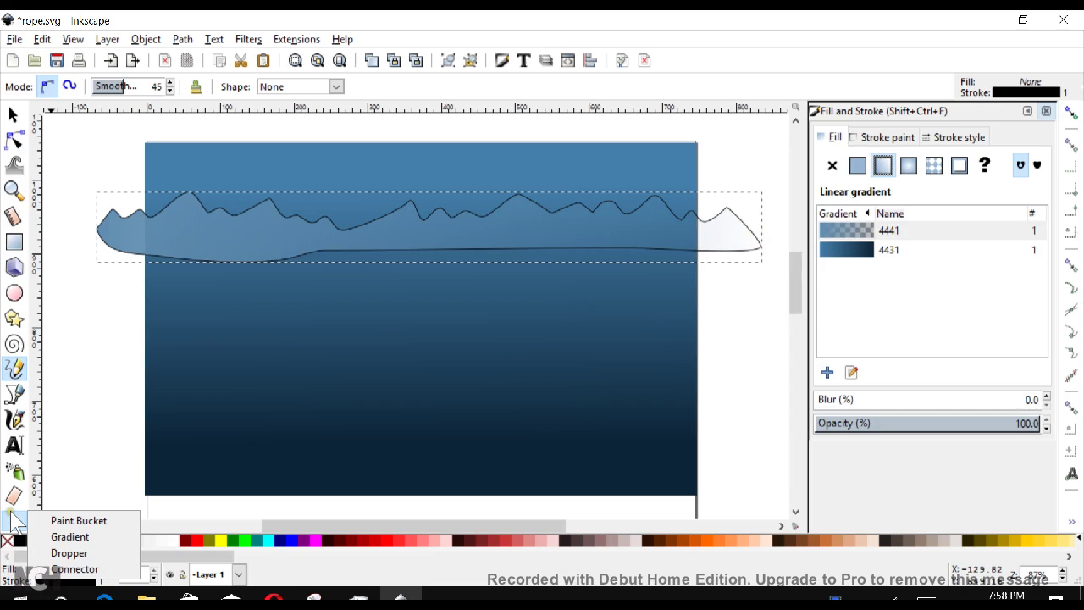
pyautogui.click(89, 536)
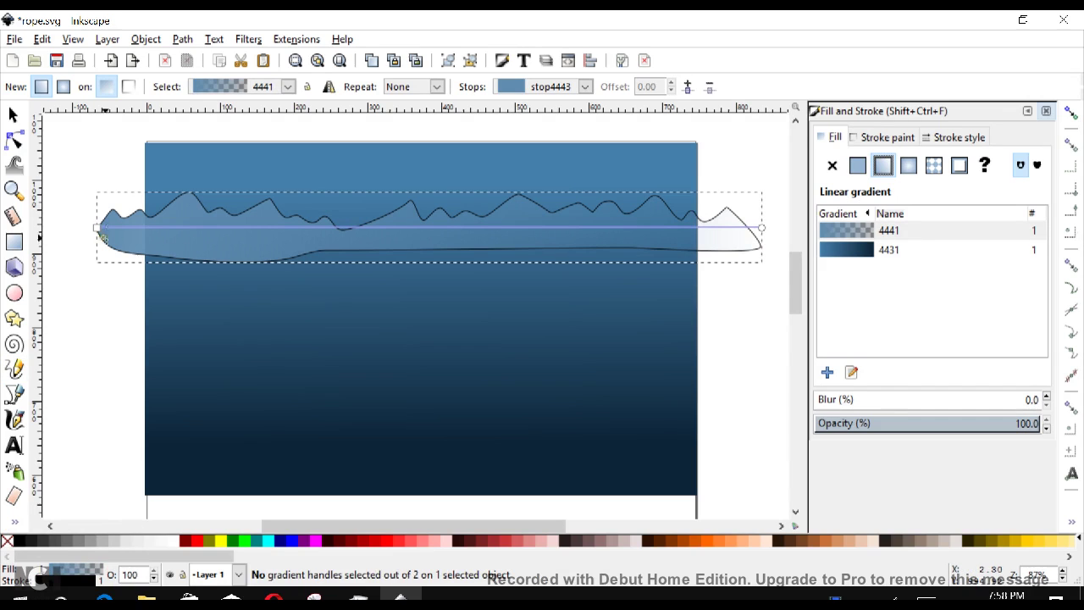
pyautogui.click(96, 227)
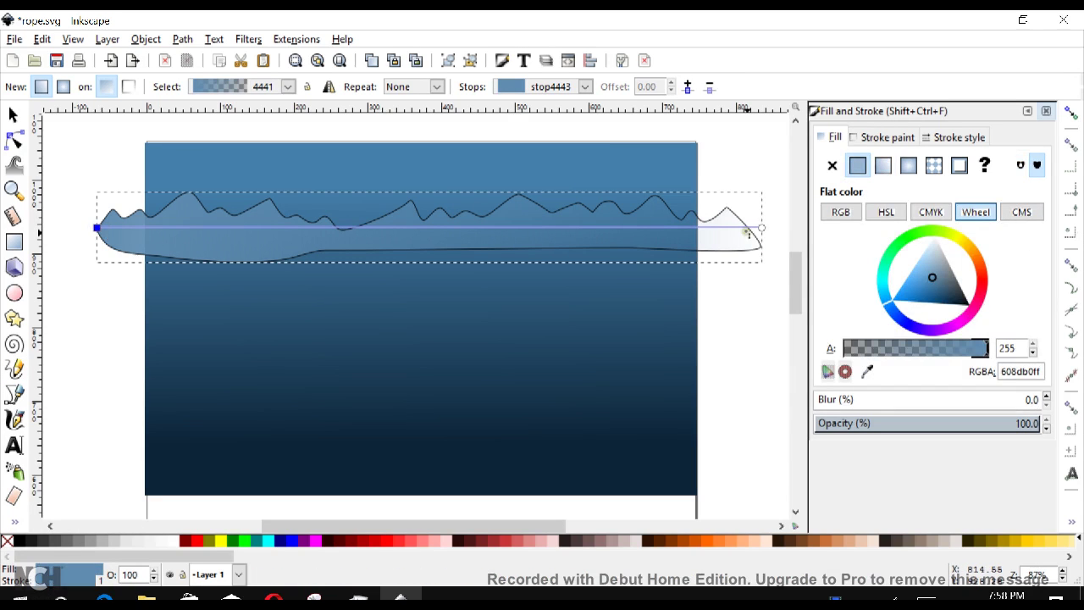
pyautogui.click(761, 227)
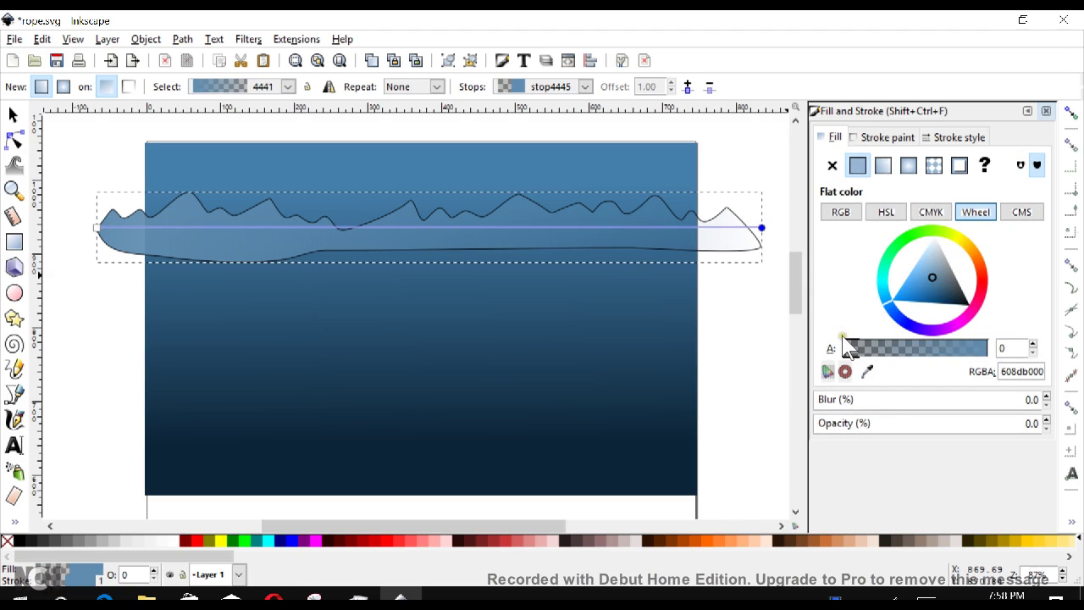
pyautogui.moveTo(852, 343); pyautogui.dragTo(998, 354)
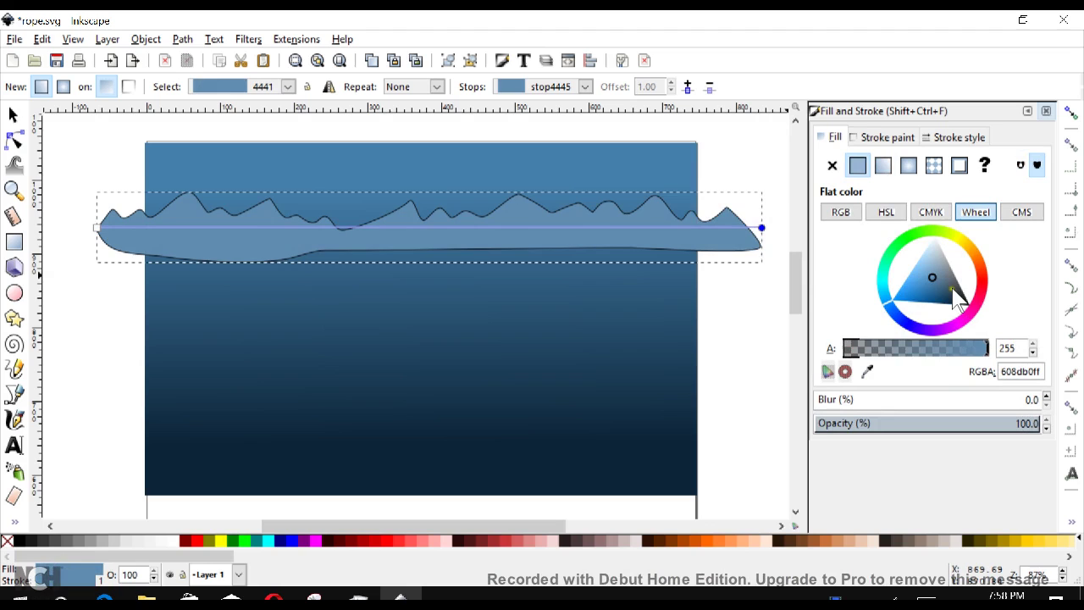
pyautogui.click(956, 293)
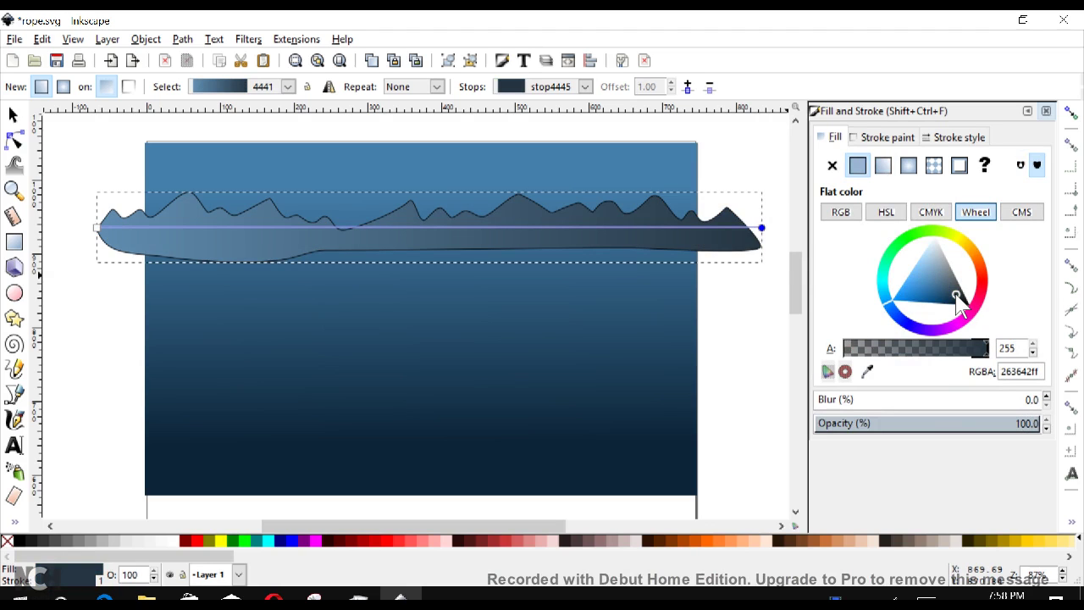
pyautogui.moveTo(762, 228); pyautogui.dragTo(460, 252)
pyautogui.moveTo(97, 228)
pyautogui.mouseDown()
pyautogui.moveTo(303, 185)
pyautogui.moveTo(443, 187)
pyautogui.moveTo(462, 206)
pyautogui.moveTo(460, 244)
pyautogui.mouseUp()
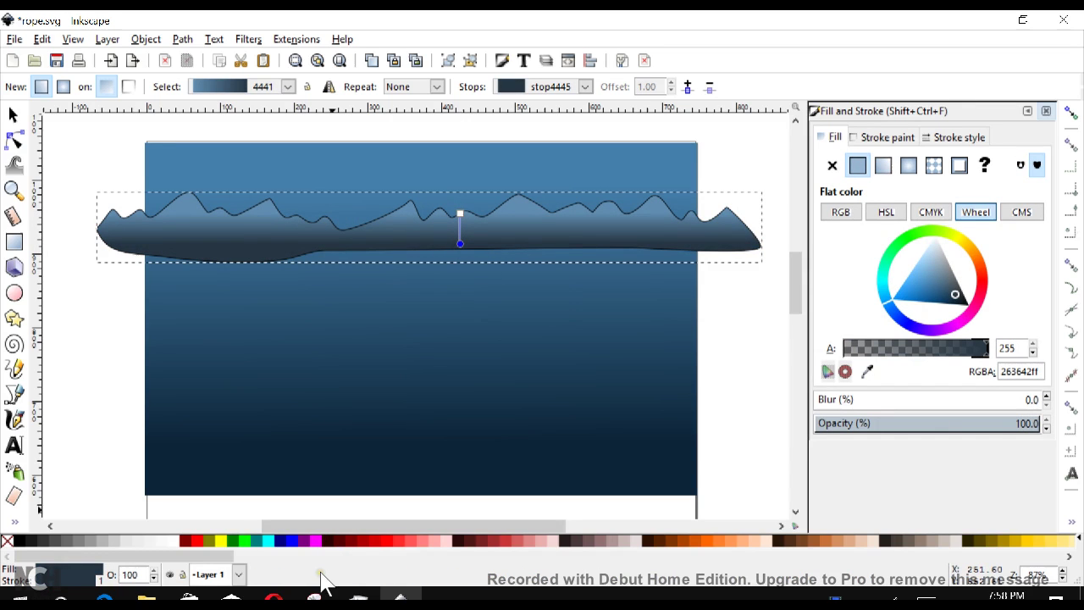
# Move the mountain range up slightly.
pyautogui.click(13, 115)
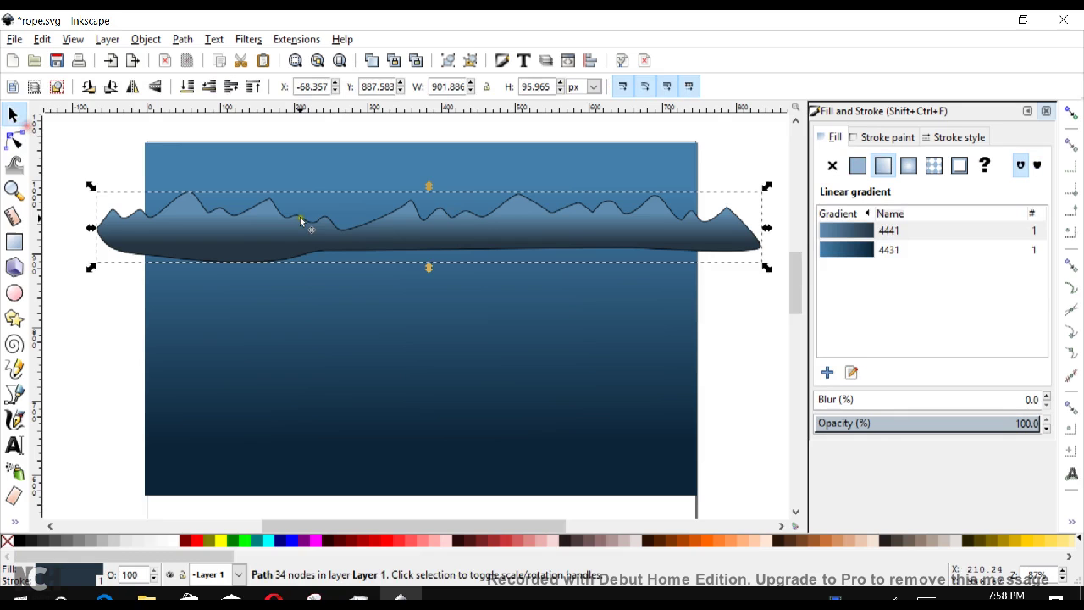
pyautogui.moveTo(291, 229); pyautogui.dragTo(288, 226)
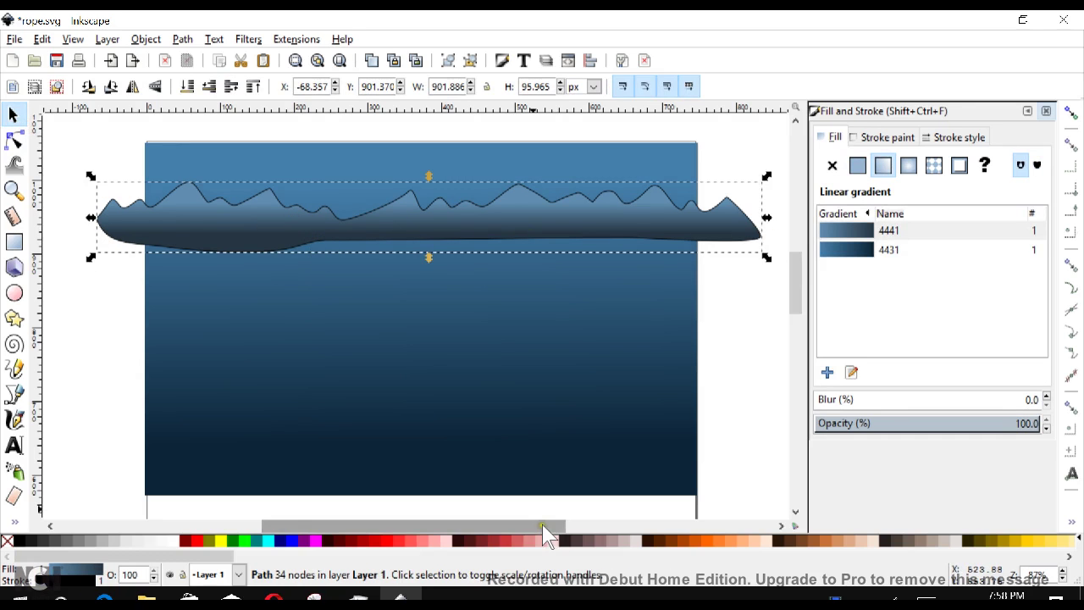
pyautogui.moveTo(543, 524); pyautogui.dragTo(334, 526)
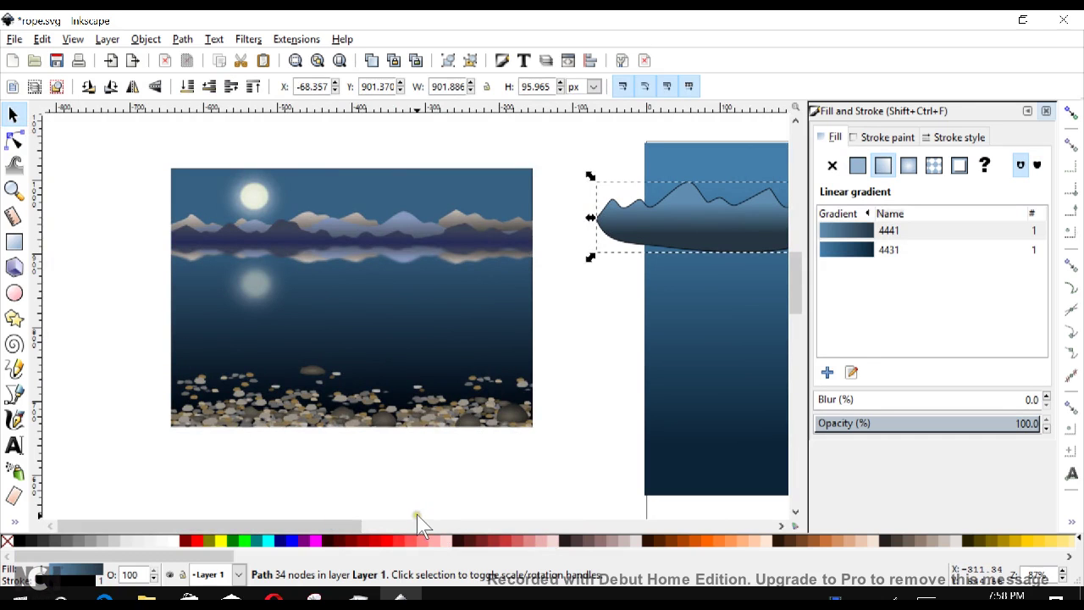
pyautogui.moveTo(341, 525); pyautogui.dragTo(552, 537)
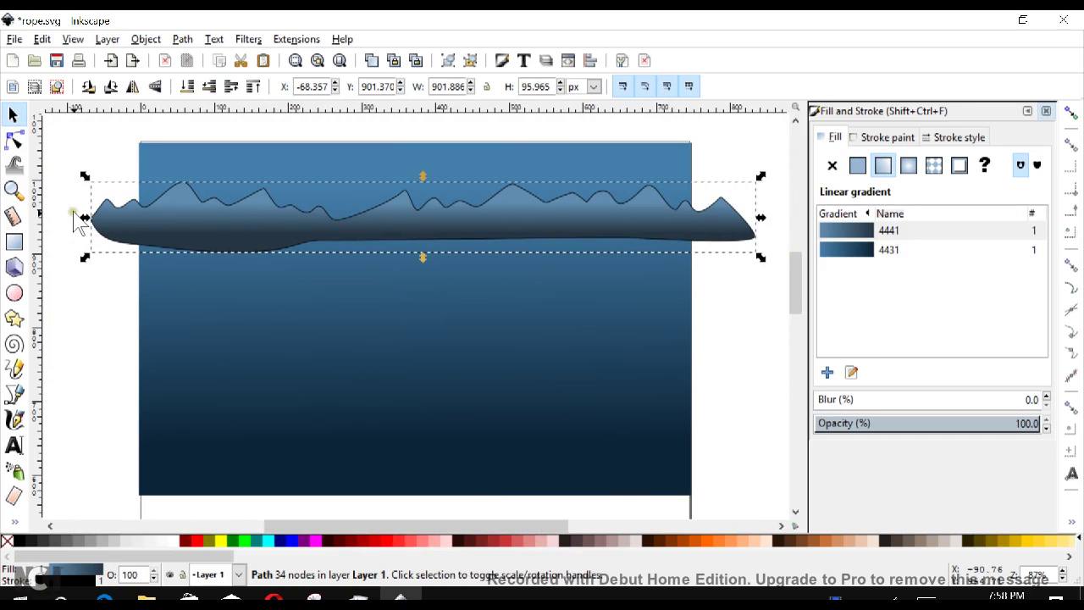
# Draw a 957 × 147 px slate rectangle over the mountains' base, then select it with the mountain.
pyautogui.click(13, 241)
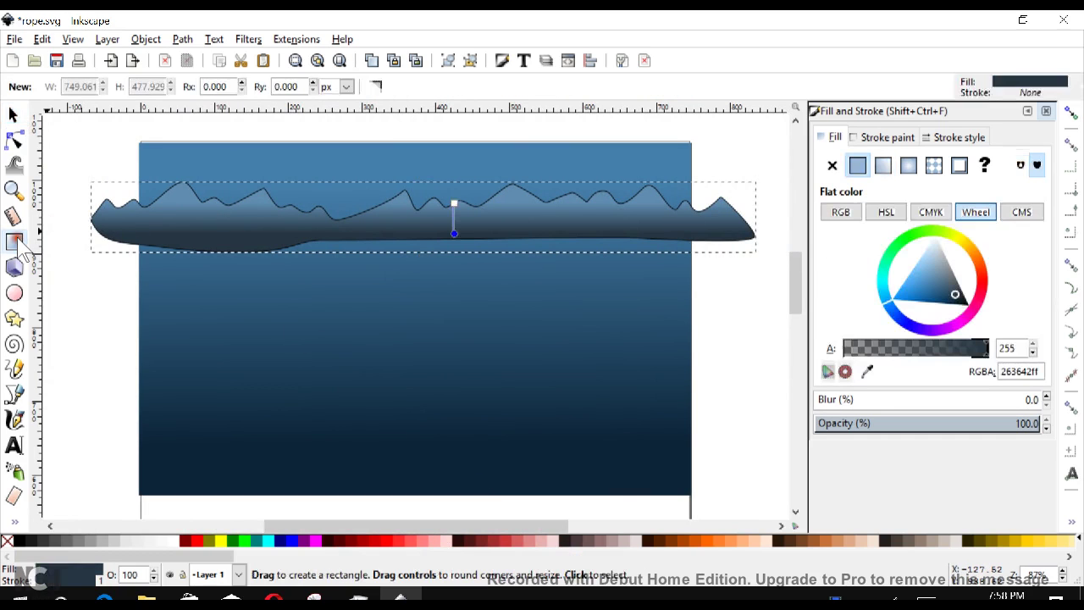
pyautogui.moveTo(68, 222)
pyautogui.mouseDown()
pyautogui.moveTo(444, 294)
pyautogui.moveTo(686, 297)
pyautogui.moveTo(760, 313)
pyautogui.moveTo(773, 328)
pyautogui.mouseUp()
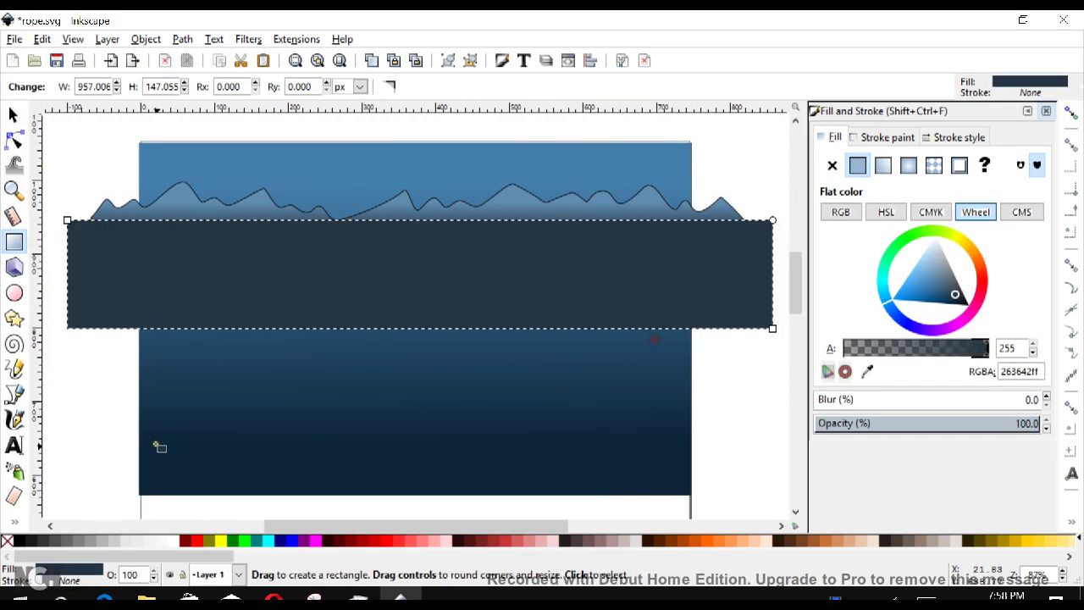
pyautogui.click(13, 113)
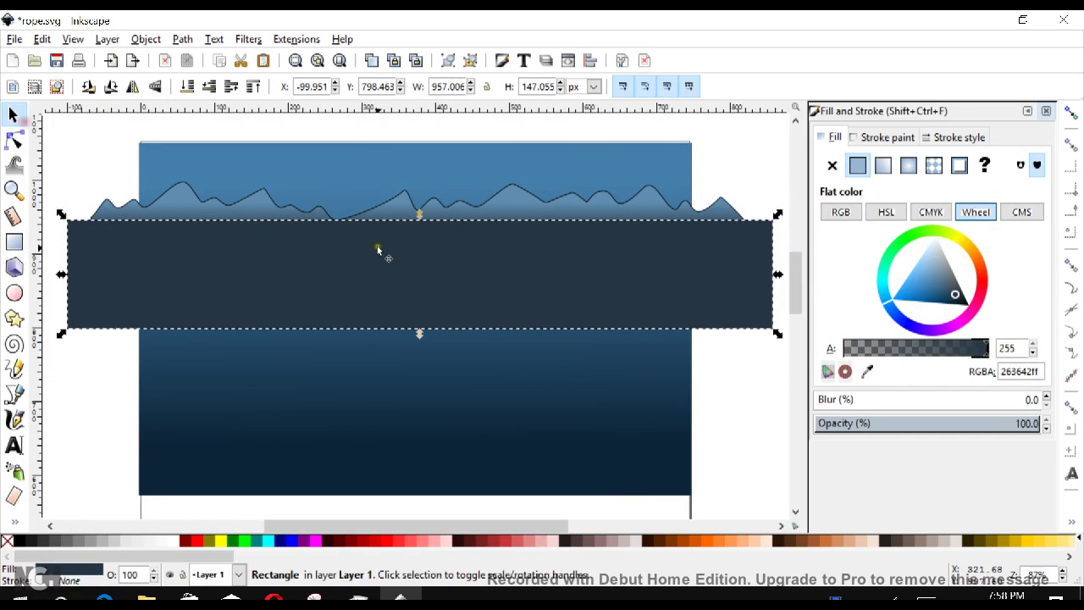
pyautogui.moveTo(381, 255)
pyautogui.mouseDown()
pyautogui.moveTo(384, 267)
pyautogui.moveTo(383, 254)
pyautogui.mouseUp()
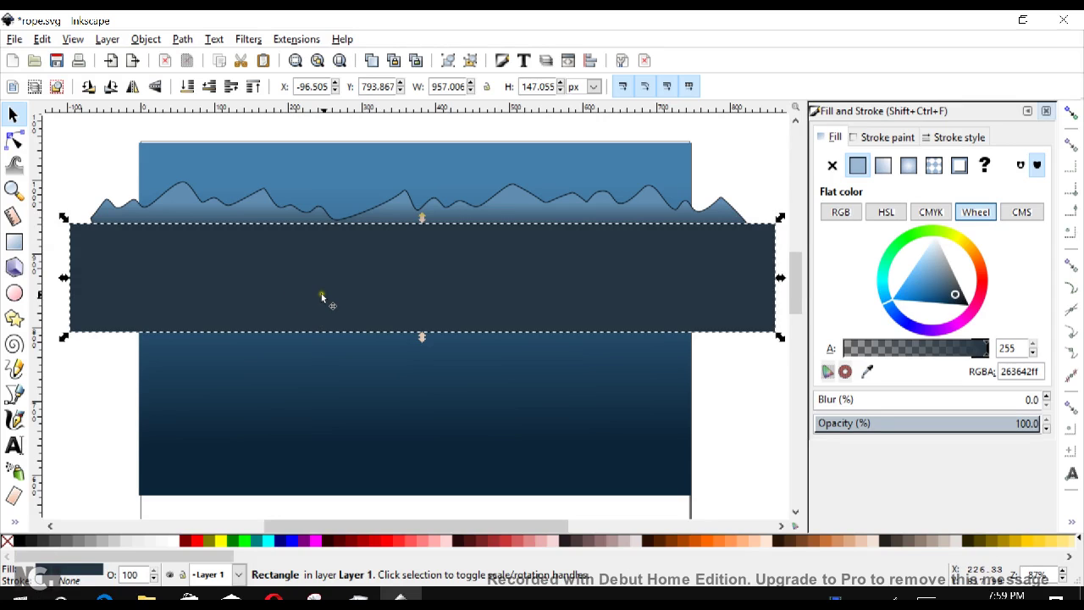
pyautogui.press('shift')
pyautogui.keyDown('shift'); pyautogui.click(513, 202); pyautogui.keyUp('shift')
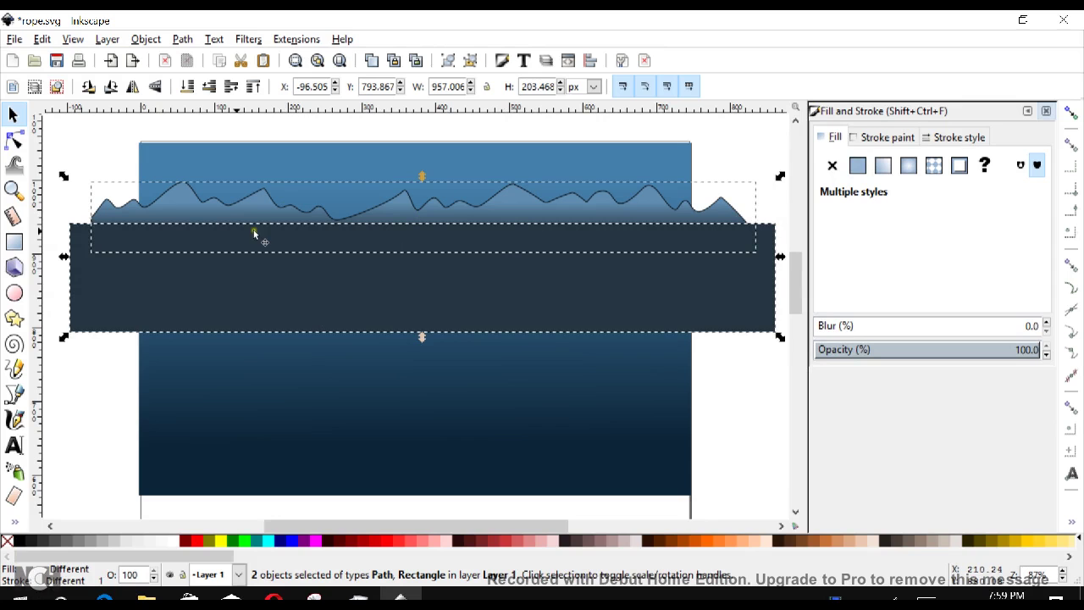
# Apply Path > Difference to flatten the mountains' base, then set their stroke paint to none.
pyautogui.click(182, 40)
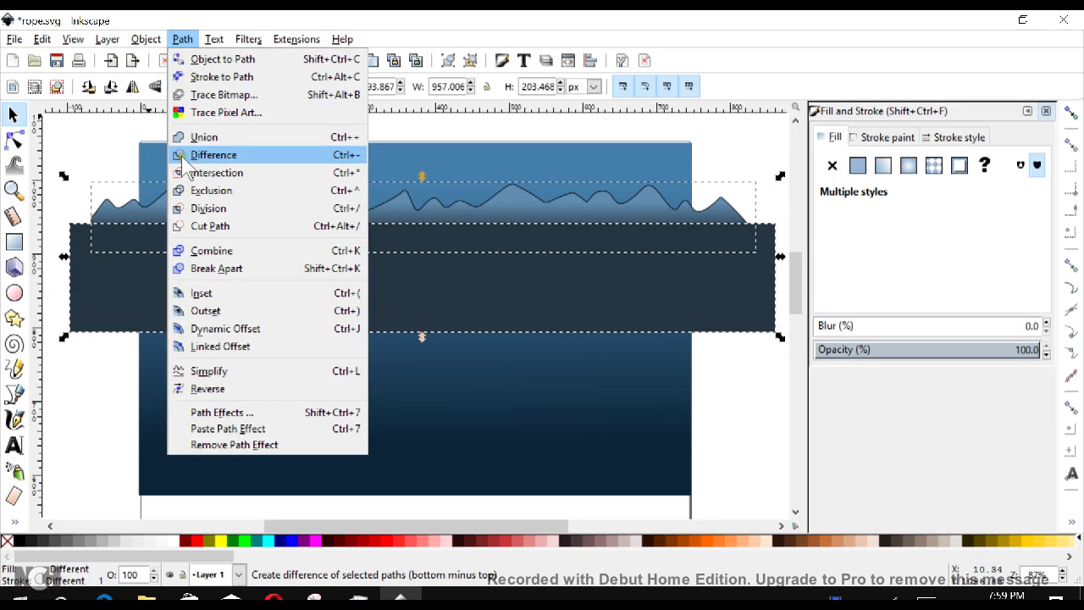
pyautogui.click(242, 149)
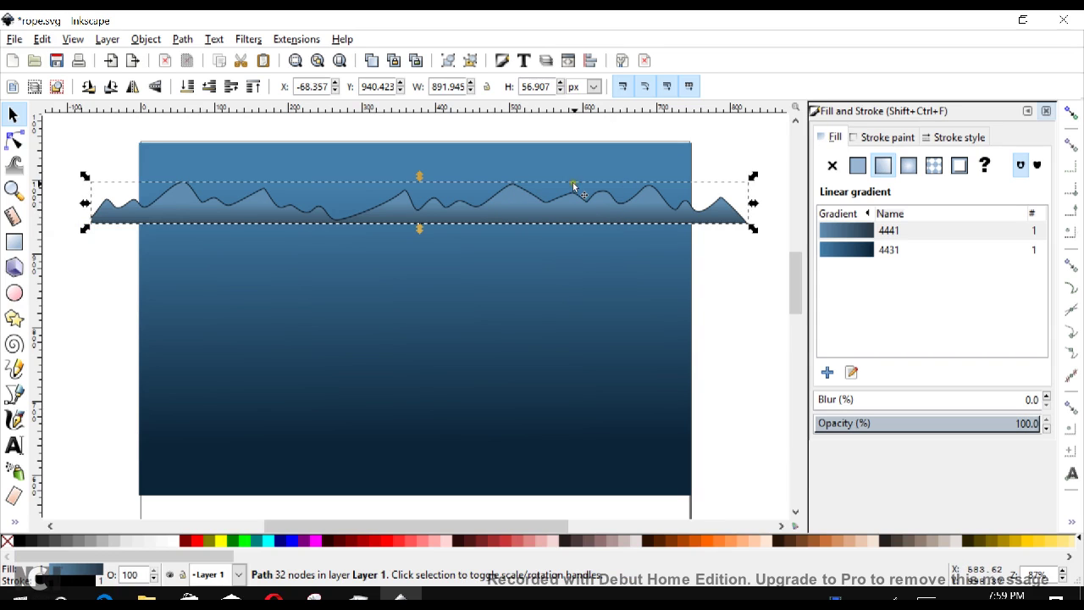
pyautogui.click(884, 136)
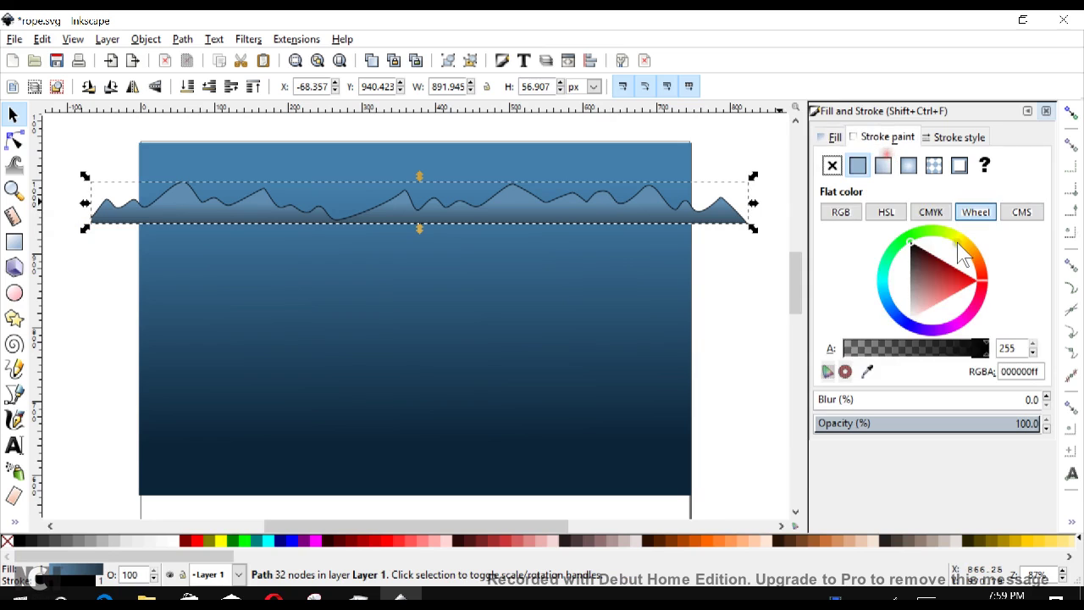
pyautogui.click(833, 166)
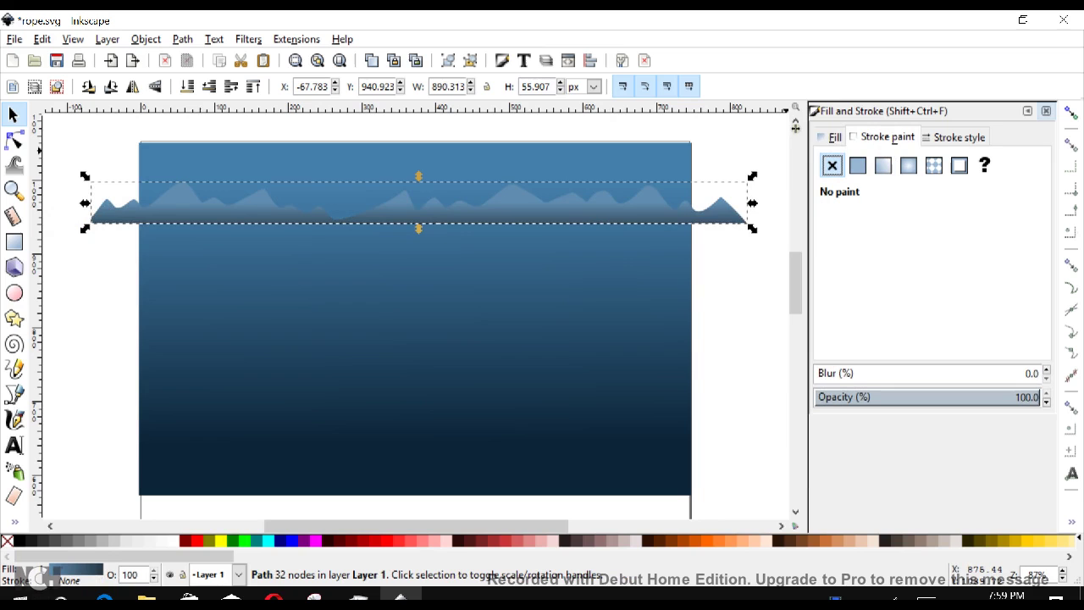
pyautogui.click(829, 138)
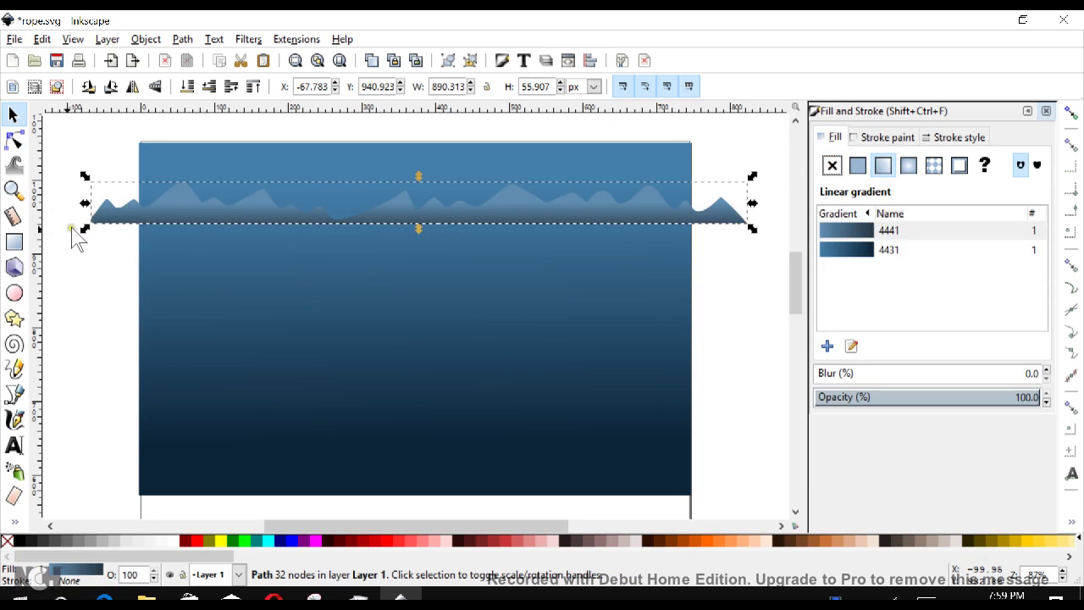
pyautogui.click(15, 367)
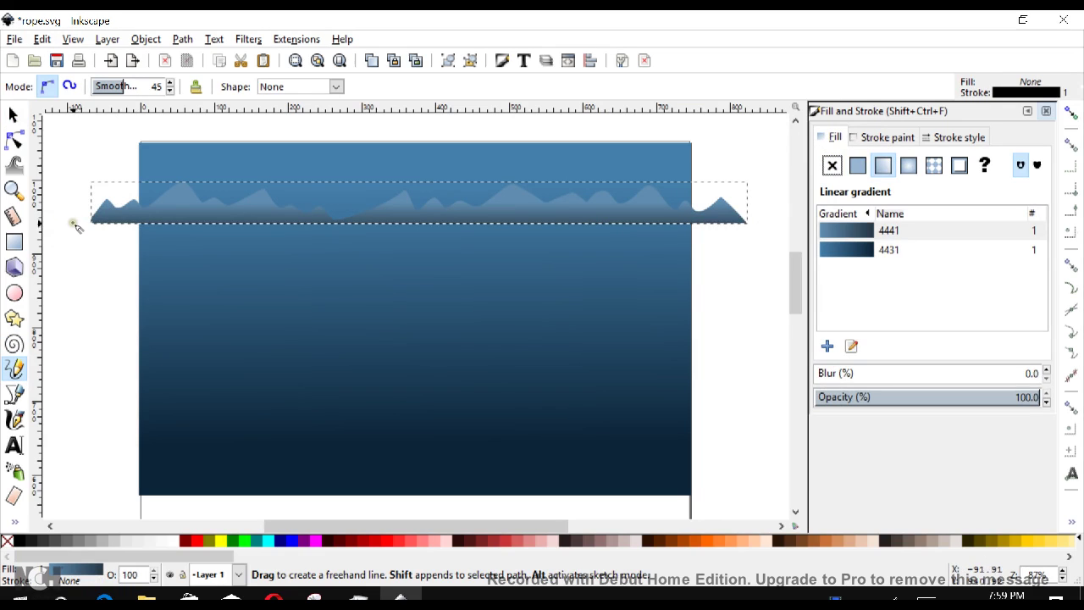
# Draw a second jagged ridge with the Pencil and fill it with a light blue linear gradient.
pyautogui.moveTo(76, 225)
pyautogui.mouseDown()
pyautogui.moveTo(104, 216)
pyautogui.moveTo(153, 194)
pyautogui.moveTo(179, 210)
pyautogui.moveTo(199, 196)
pyautogui.moveTo(230, 209)
pyautogui.moveTo(240, 198)
pyautogui.moveTo(264, 205)
pyautogui.moveTo(341, 189)
pyautogui.moveTo(385, 212)
pyautogui.moveTo(449, 194)
pyautogui.moveTo(500, 212)
pyautogui.moveTo(550, 195)
pyautogui.moveTo(618, 211)
pyautogui.moveTo(630, 197)
pyautogui.moveTo(672, 207)
pyautogui.moveTo(688, 197)
pyautogui.moveTo(719, 202)
pyautogui.moveTo(756, 229)
pyautogui.moveTo(758, 247)
pyautogui.moveTo(295, 255)
pyautogui.moveTo(75, 225)
pyautogui.mouseUp()
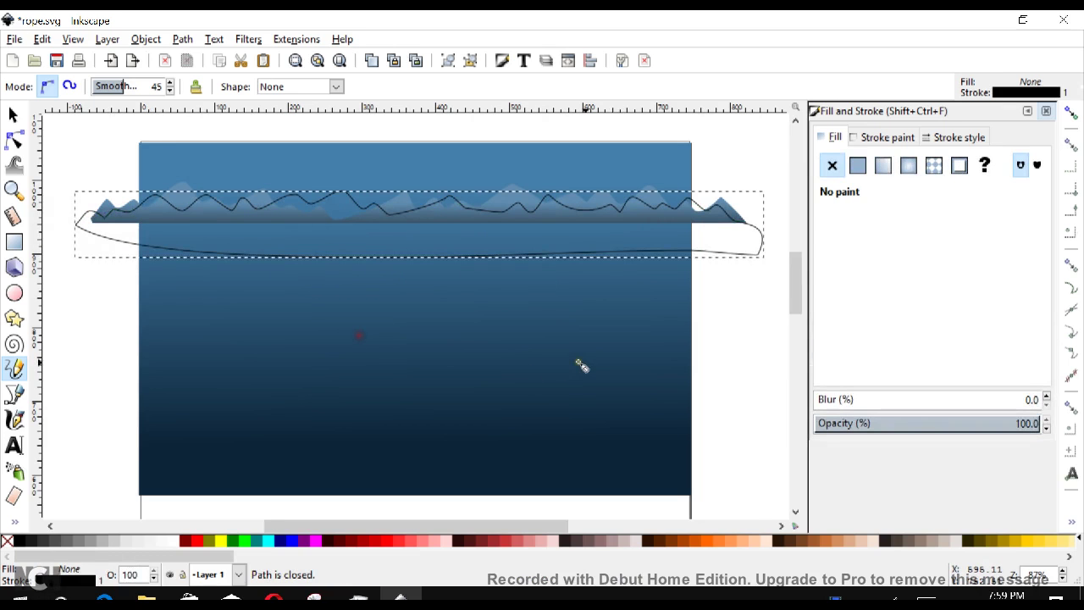
pyautogui.click(856, 165)
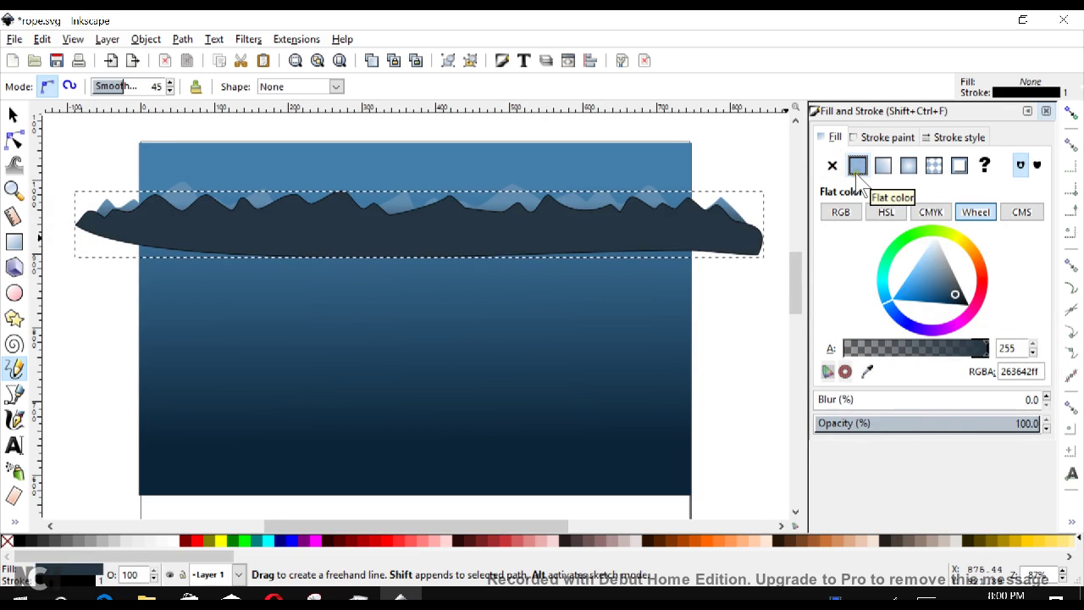
pyautogui.moveTo(936, 267)
pyautogui.mouseDown()
pyautogui.moveTo(947, 280)
pyautogui.moveTo(930, 262)
pyautogui.mouseUp()
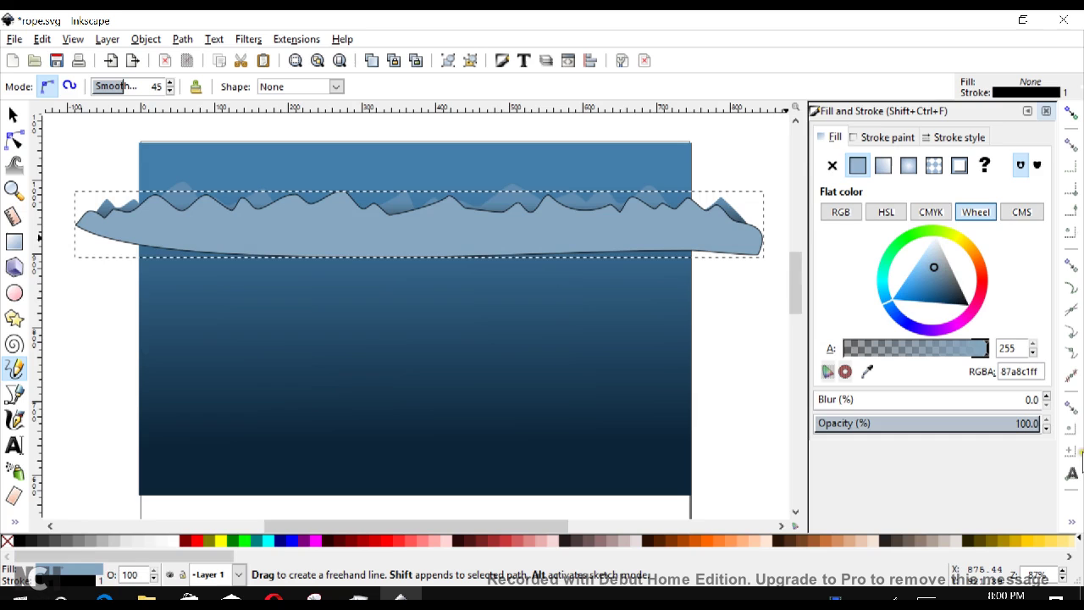
pyautogui.click(884, 166)
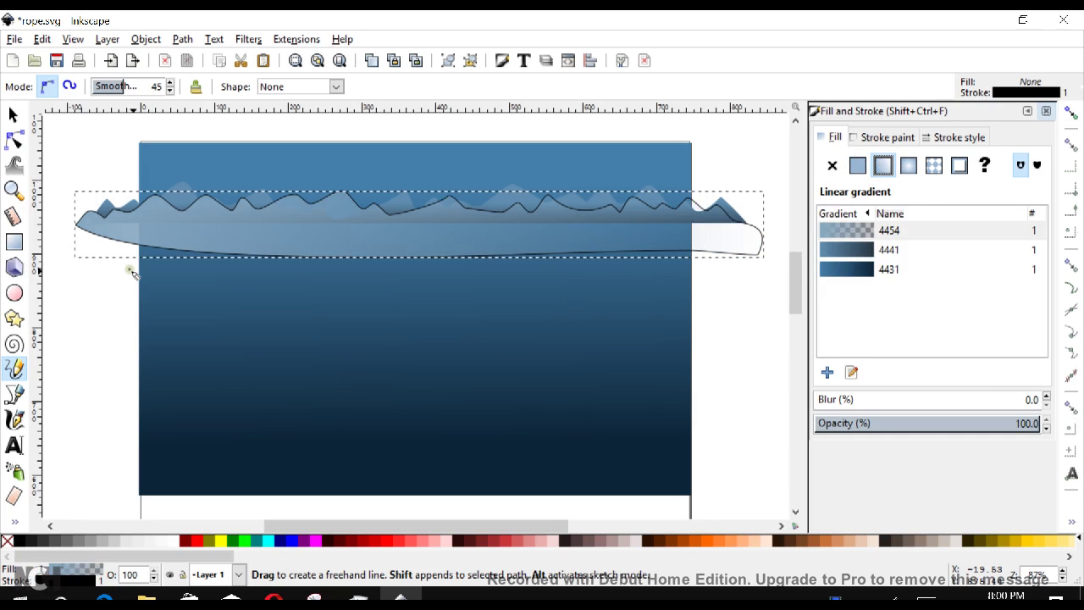
# Make the gradient's end stop opaque navy 1c3345ff and run the gradient vertically from the peaks down.
pyautogui.click(14, 523)
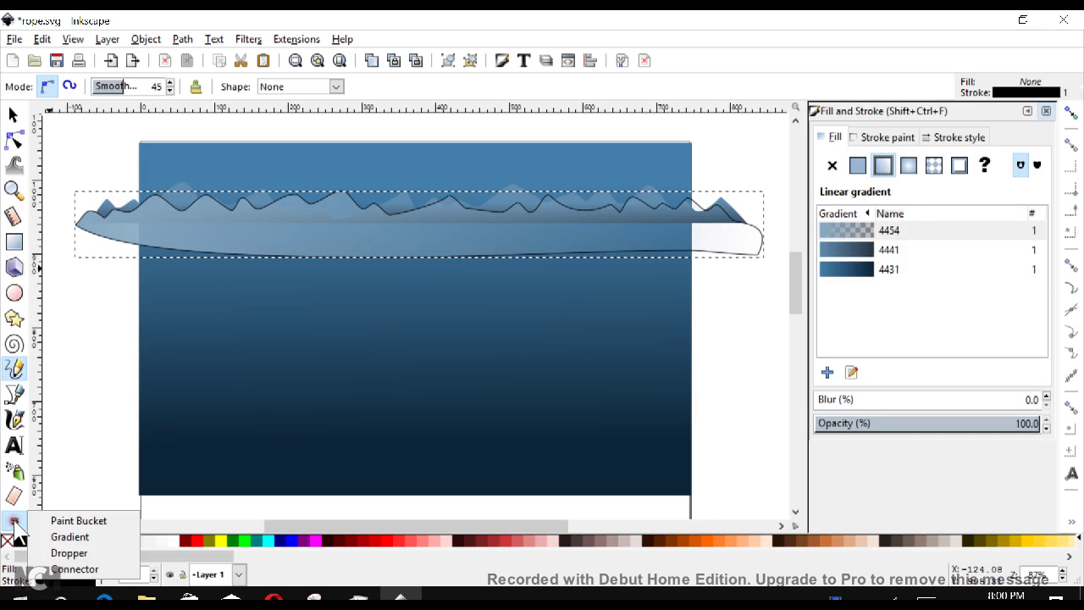
pyautogui.click(83, 539)
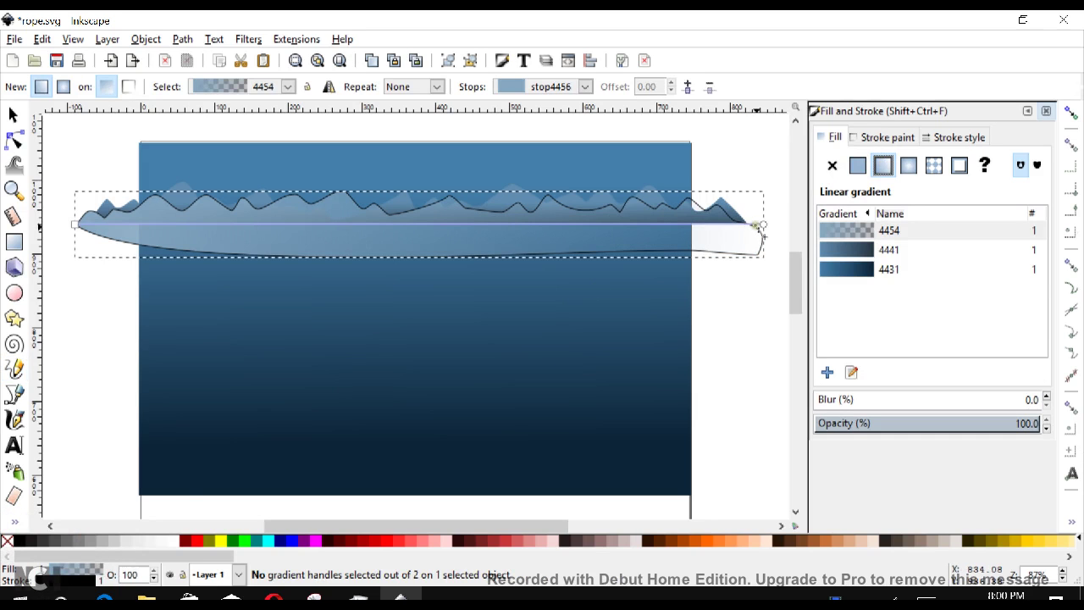
pyautogui.click(760, 226)
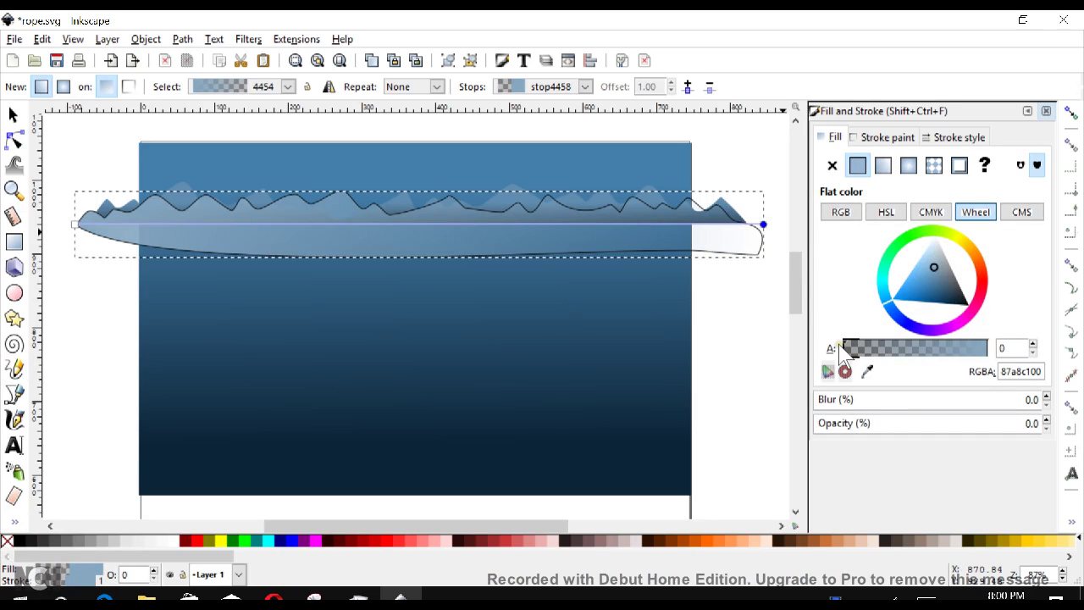
pyautogui.moveTo(854, 351); pyautogui.dragTo(998, 356)
pyautogui.moveTo(948, 291); pyautogui.dragTo(953, 297)
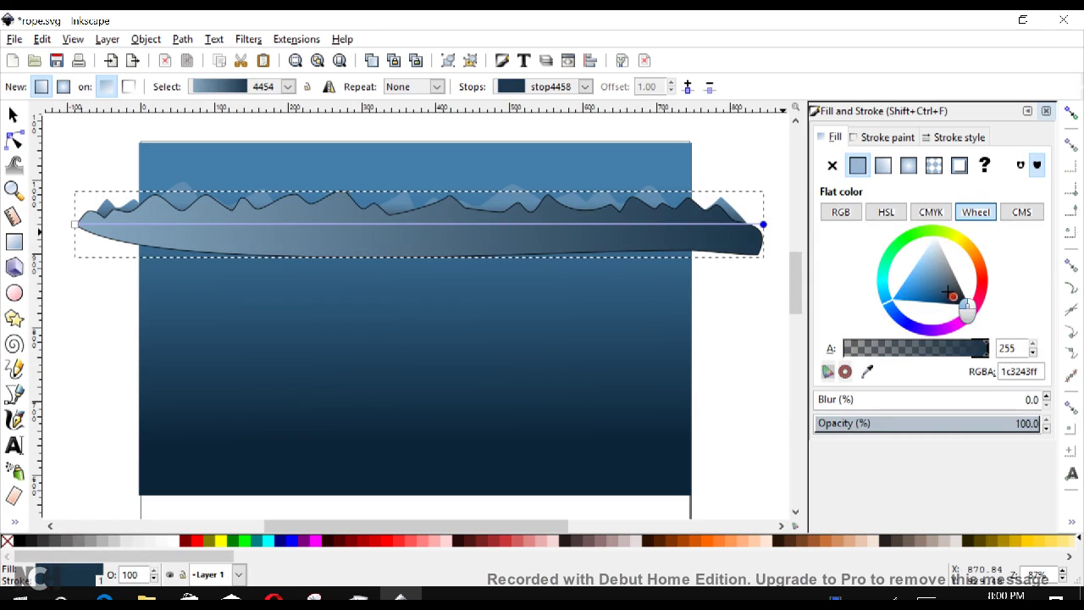
pyautogui.moveTo(762, 226); pyautogui.dragTo(456, 243)
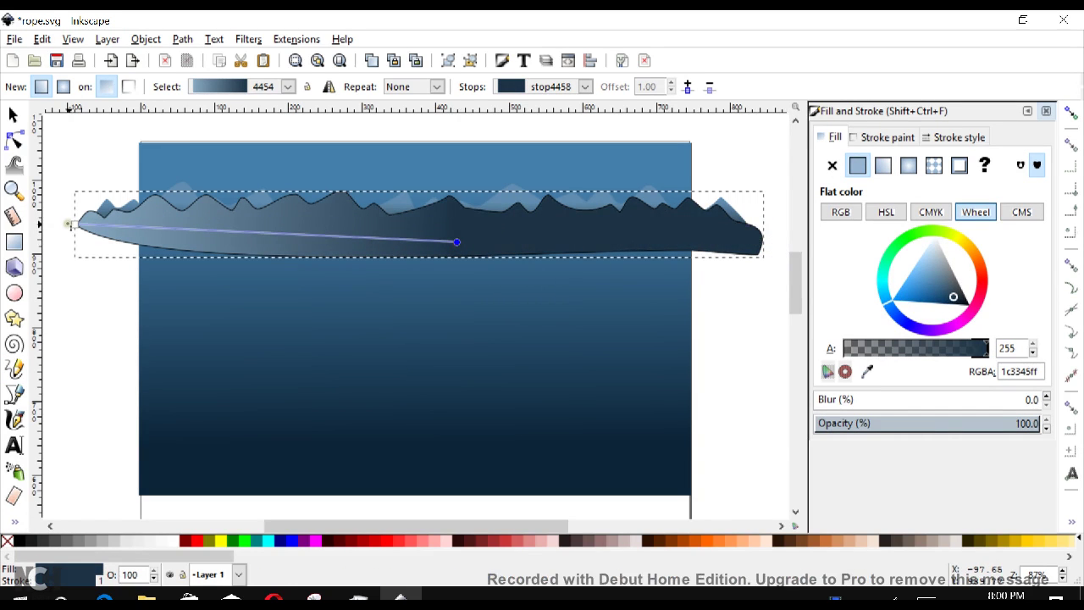
pyautogui.moveTo(72, 225)
pyautogui.mouseDown()
pyautogui.moveTo(415, 206)
pyautogui.moveTo(463, 216)
pyautogui.moveTo(457, 235)
pyautogui.mouseUp()
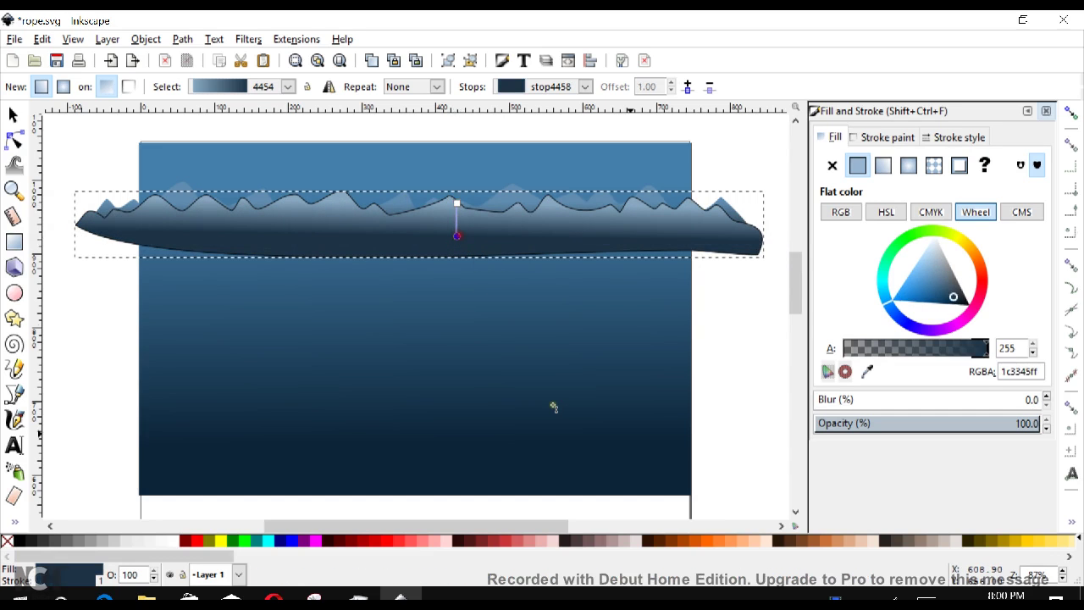
# Draw a rectangle over the front ridge's lower edge and select it together with the ridge.
pyautogui.click(15, 242)
pyautogui.moveTo(63, 227); pyautogui.dragTo(780, 327)
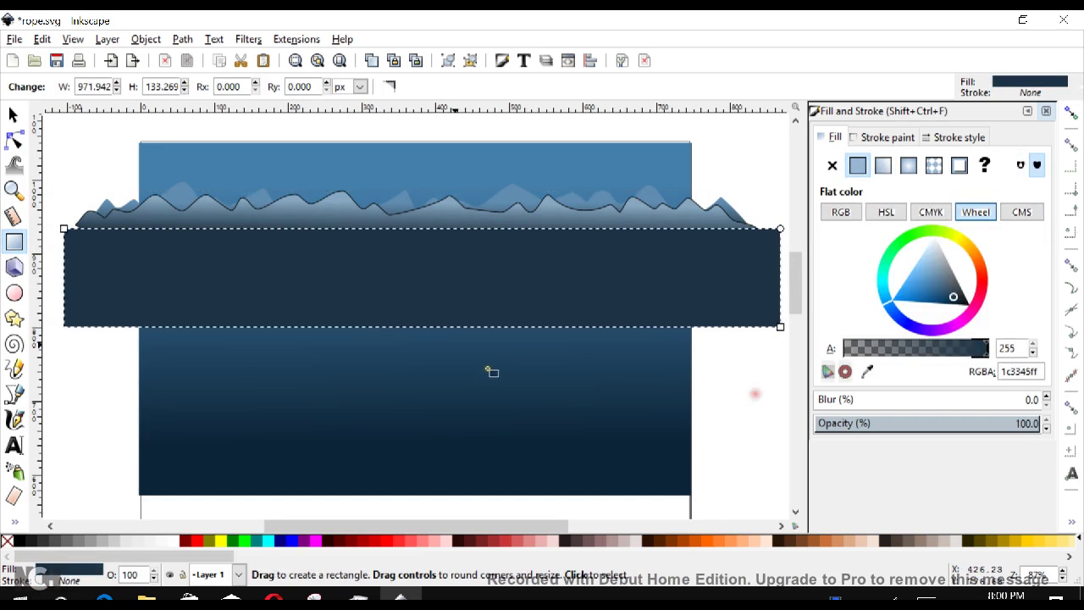
pyautogui.click(11, 114)
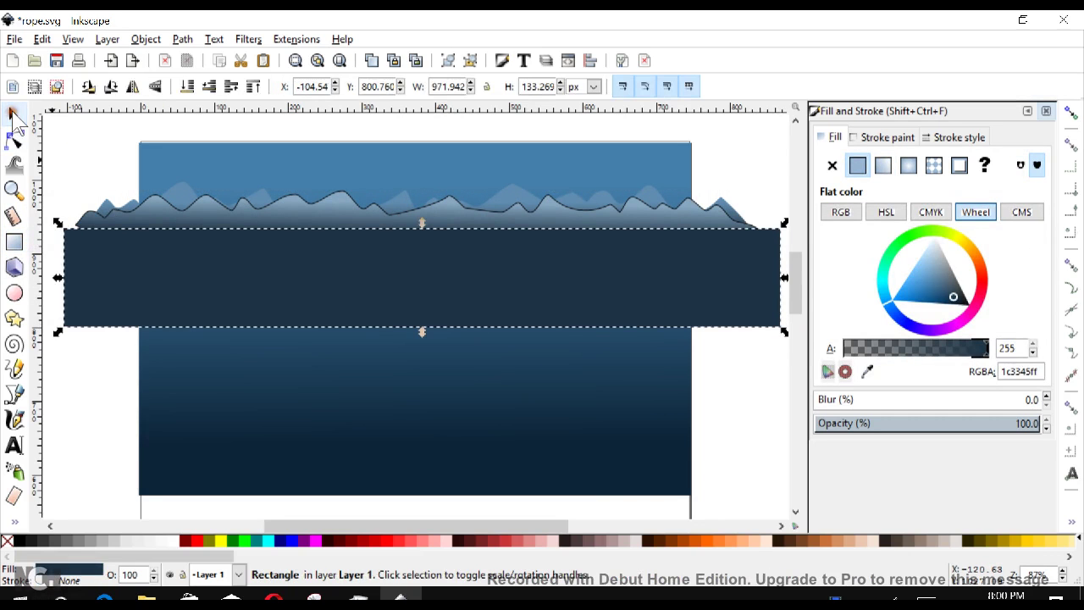
pyautogui.keyDown('shift'); pyautogui.click(340, 216); pyautogui.keyUp('shift')
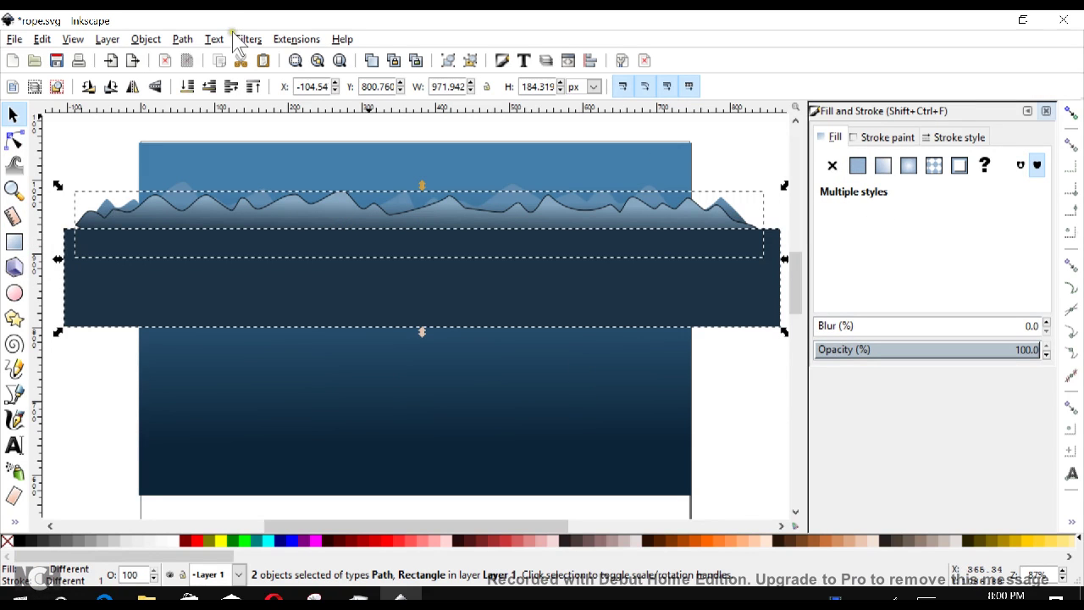
# Subtract the rectangle with Path > Difference and set the ridge's stroke to none.
pyautogui.click(182, 39)
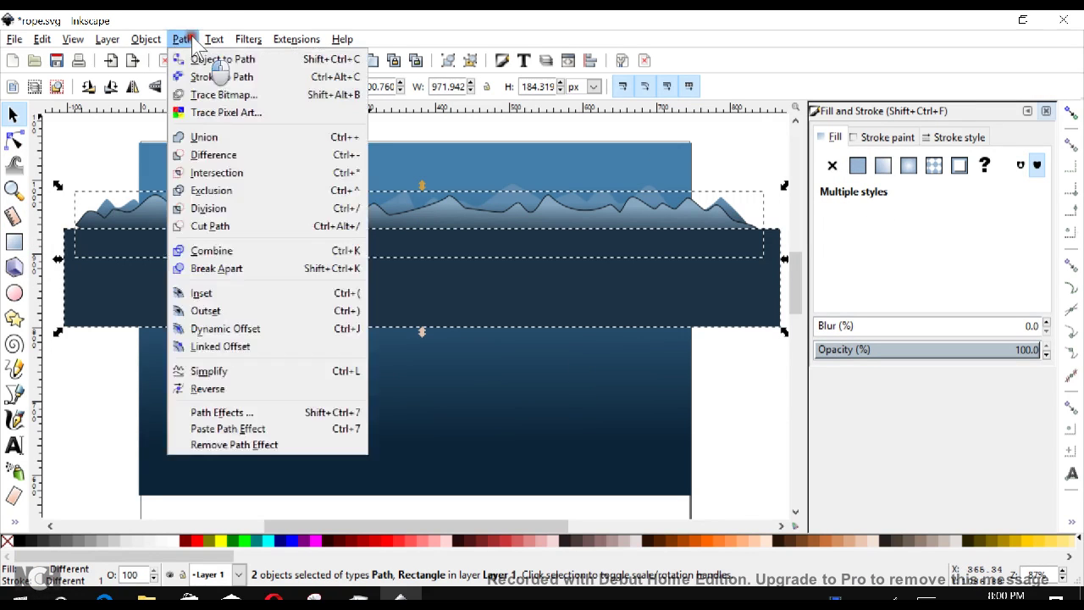
pyautogui.click(241, 154)
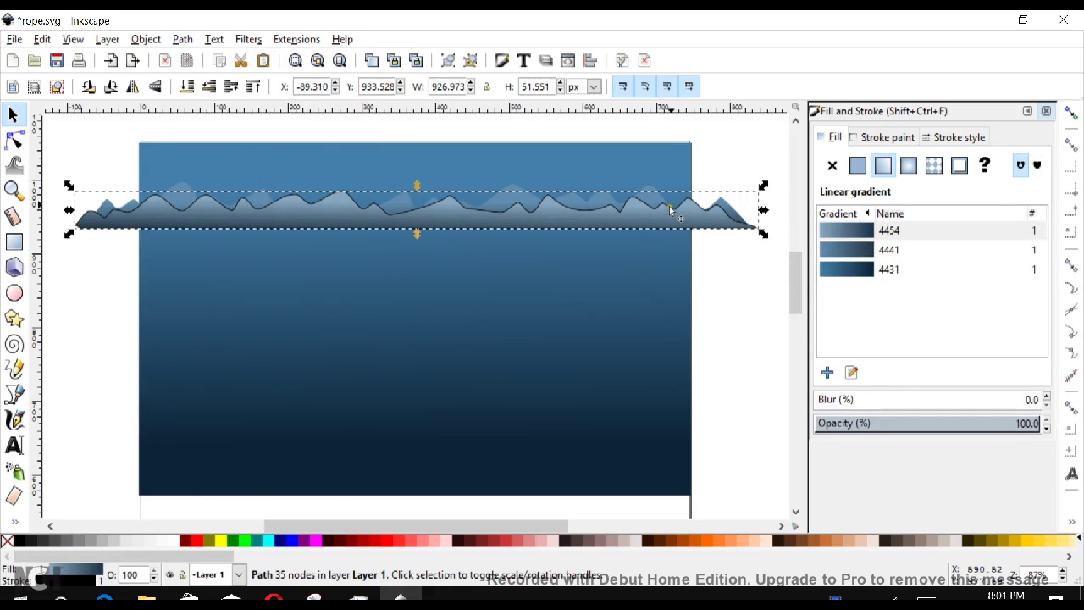
pyautogui.click(884, 136)
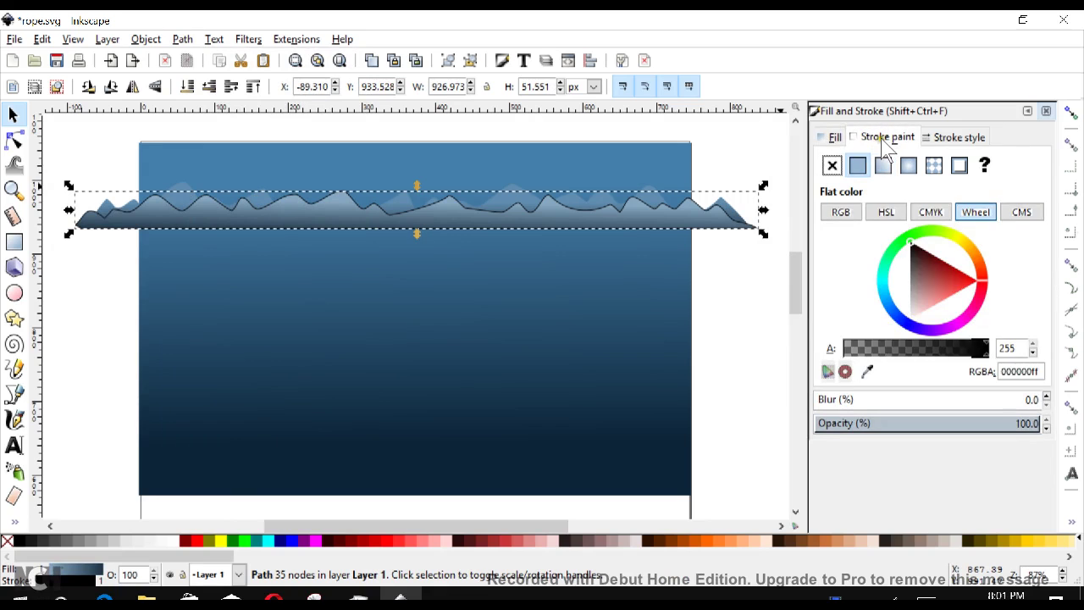
pyautogui.click(831, 166)
pyautogui.click(730, 292)
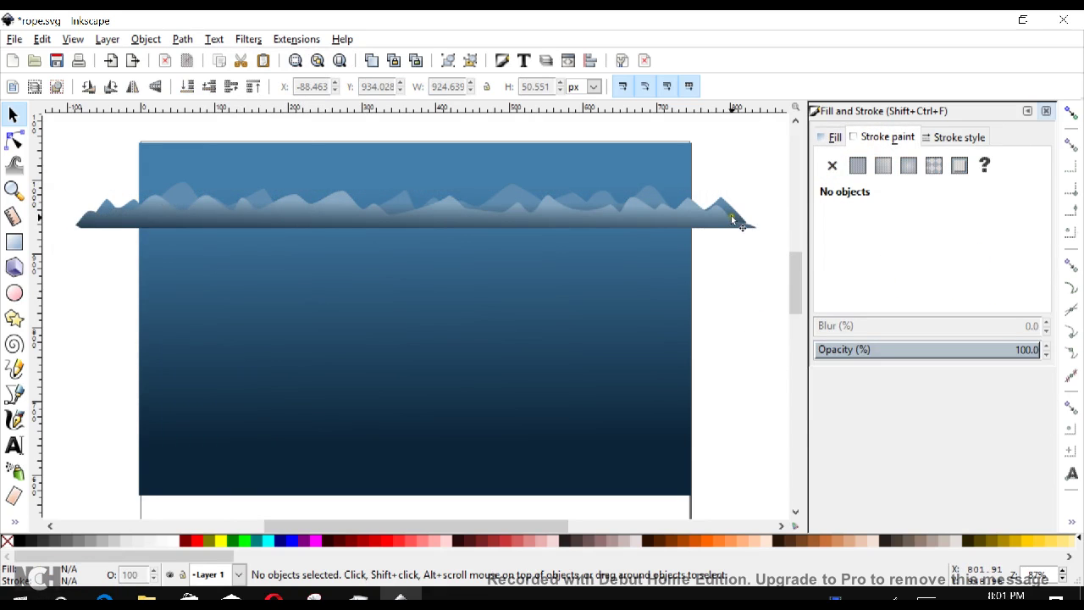
# Draw a nearer wavy-topped mountain range with the Pencil and fill it flat pale blue b4cbdeff.
pyautogui.click(13, 368)
pyautogui.moveTo(72, 240)
pyautogui.mouseDown()
pyautogui.moveTo(355, 205)
pyautogui.moveTo(385, 217)
pyautogui.moveTo(434, 208)
pyautogui.moveTo(734, 212)
pyautogui.moveTo(754, 239)
pyautogui.moveTo(755, 252)
pyautogui.moveTo(684, 260)
pyautogui.moveTo(72, 238)
pyautogui.mouseUp()
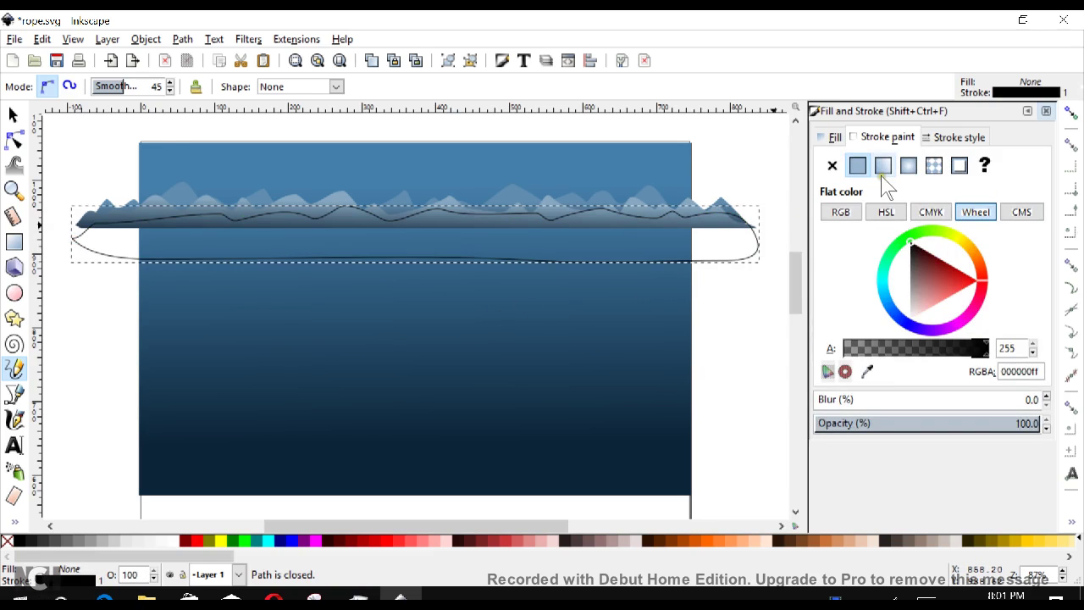
pyautogui.click(834, 138)
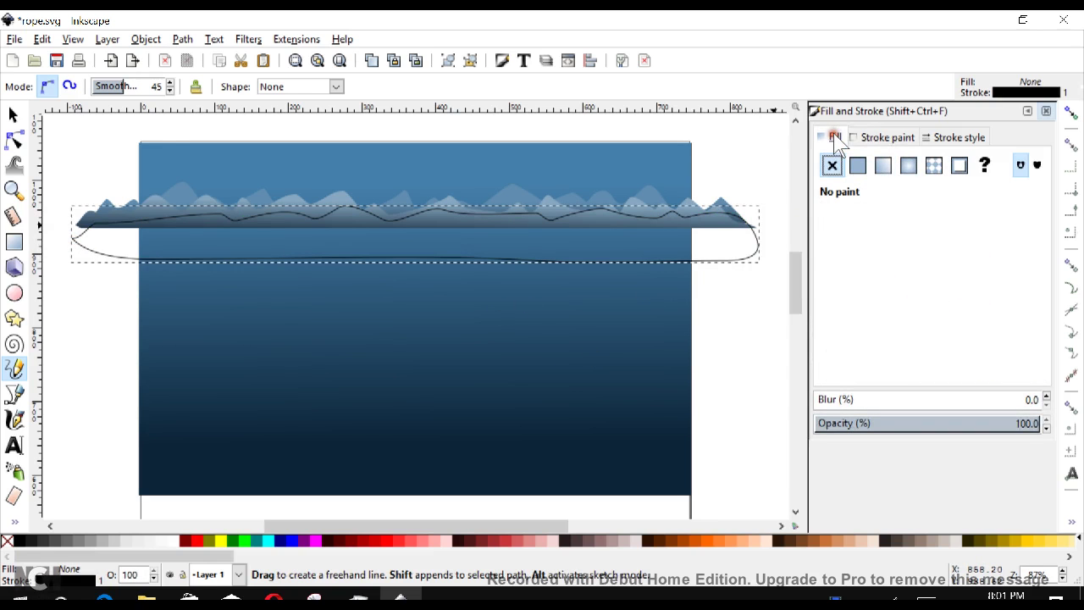
pyautogui.click(857, 165)
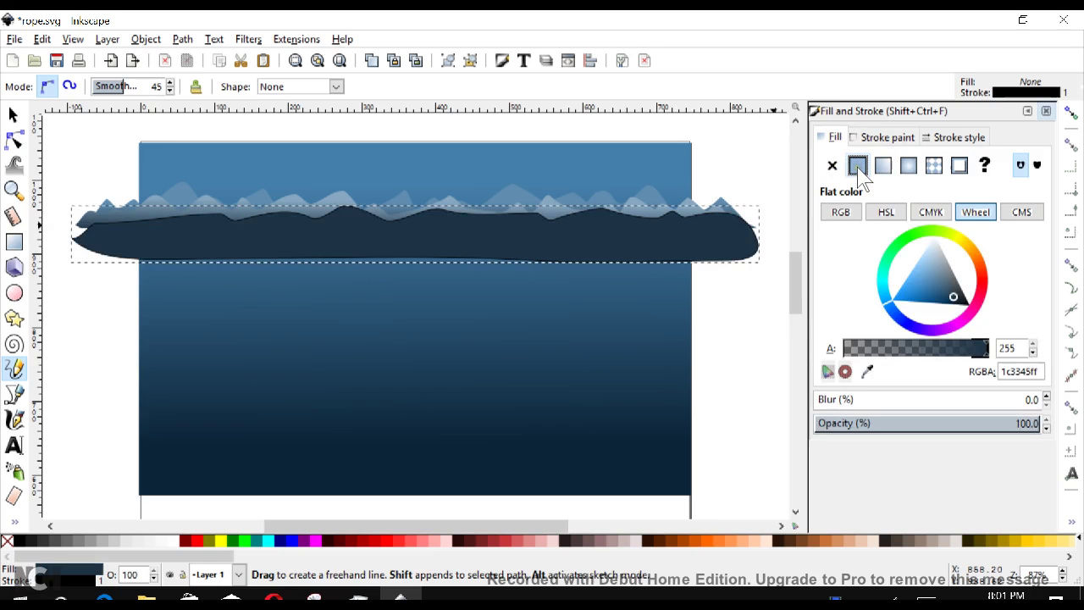
pyautogui.moveTo(925, 284); pyautogui.dragTo(932, 256)
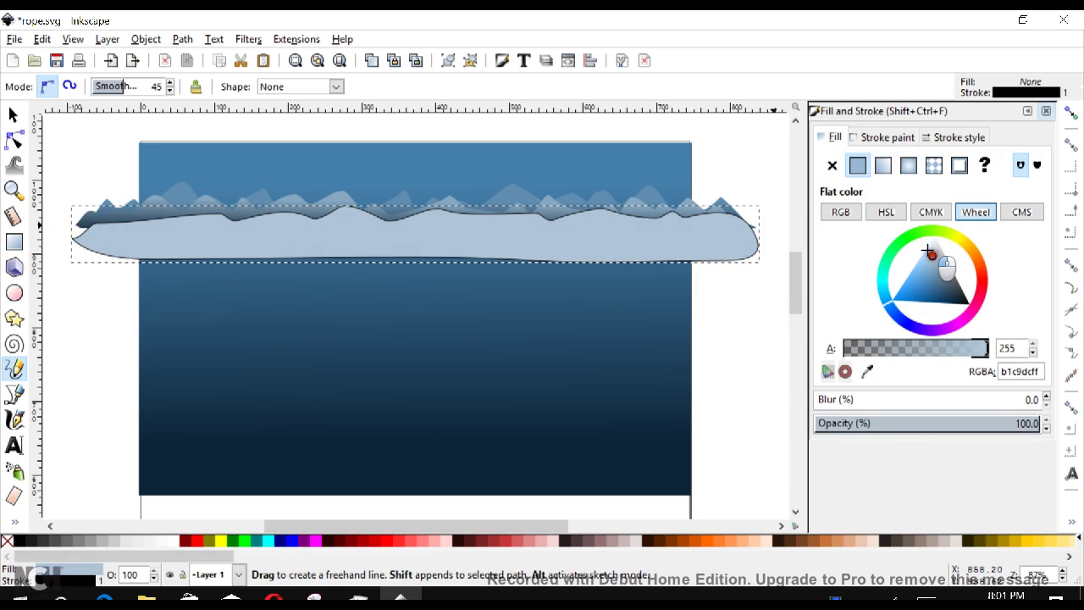
# Make the fill a linear gradient ending in opaque navy 172b3cff, running vertically from the peaks.
pyautogui.click(882, 165)
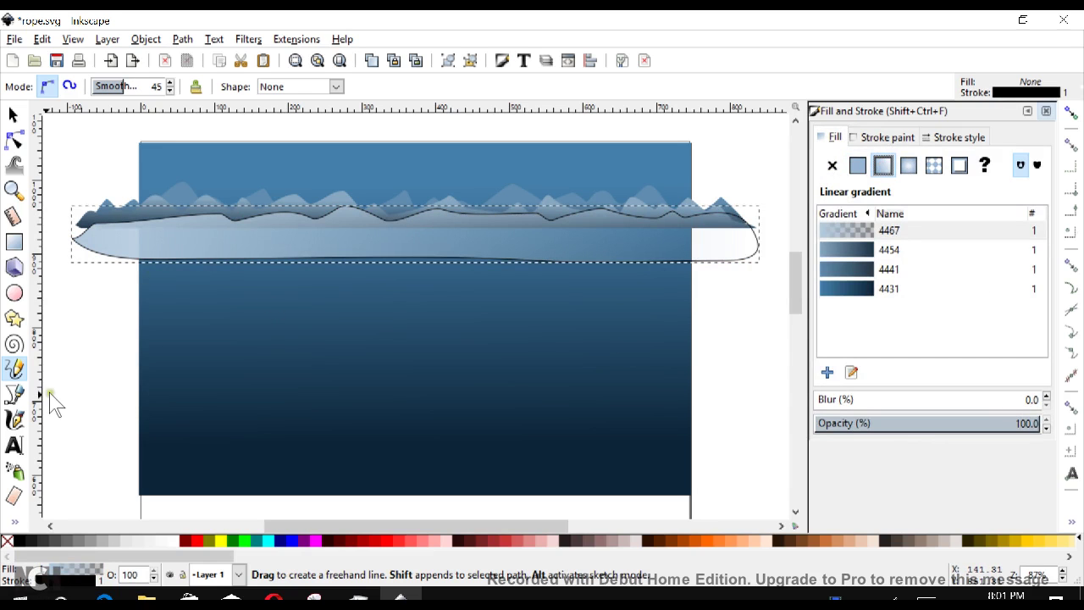
pyautogui.click(13, 520)
pyautogui.click(84, 534)
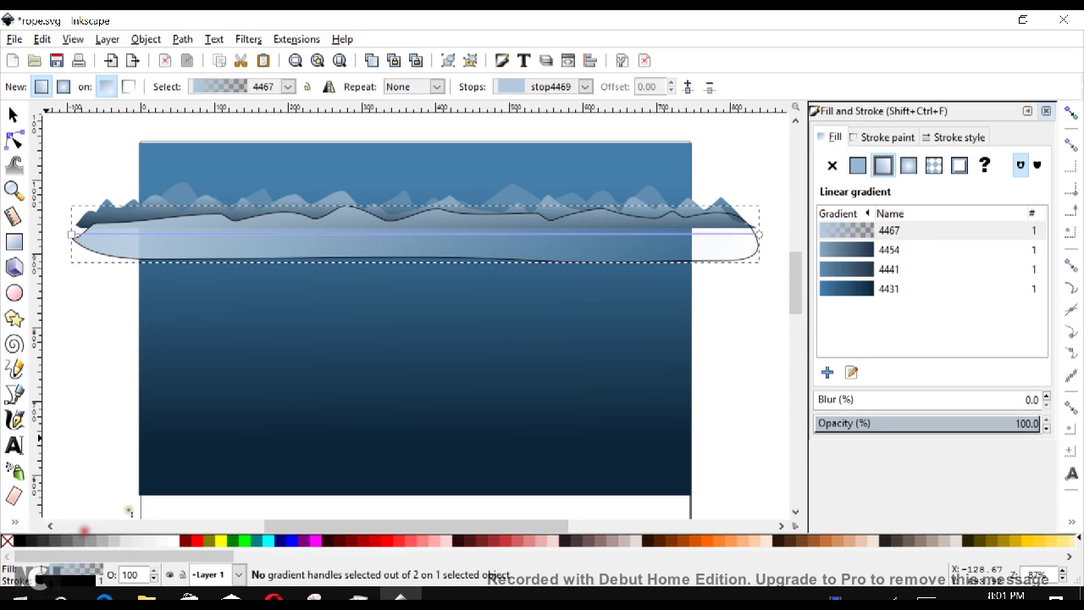
pyautogui.click(759, 236)
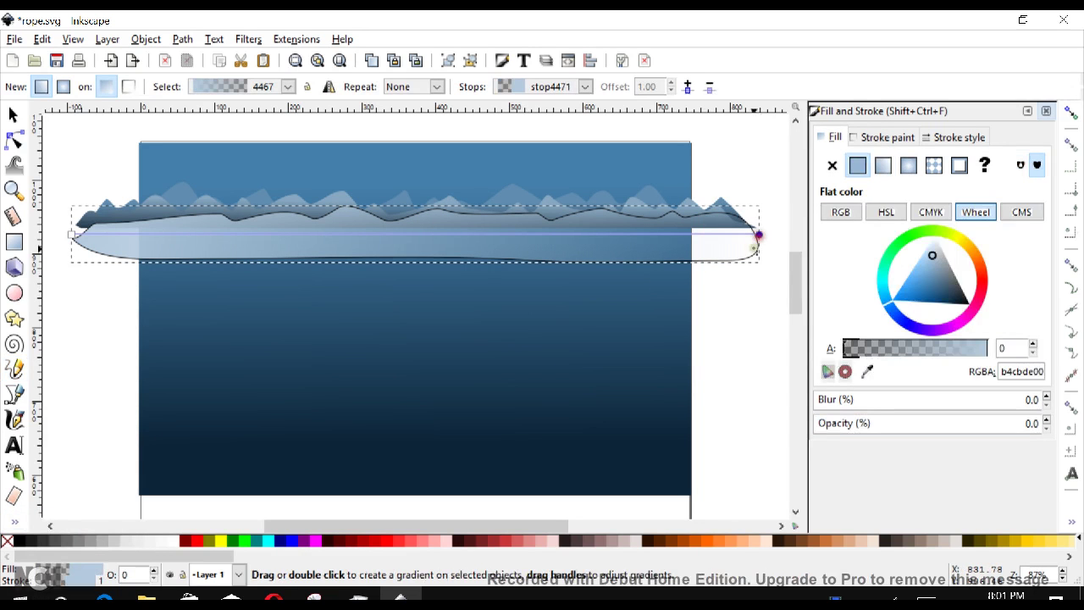
pyautogui.moveTo(854, 356); pyautogui.dragTo(1008, 354)
pyautogui.moveTo(942, 281); pyautogui.dragTo(955, 298)
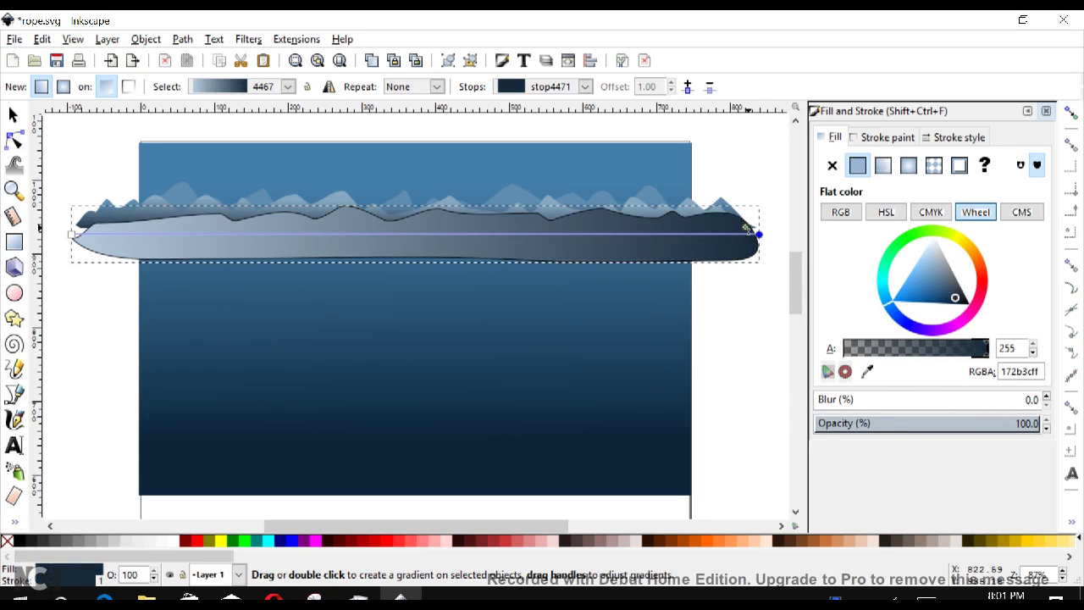
pyautogui.moveTo(758, 235); pyautogui.dragTo(460, 249)
pyautogui.moveTo(73, 235); pyautogui.dragTo(461, 213)
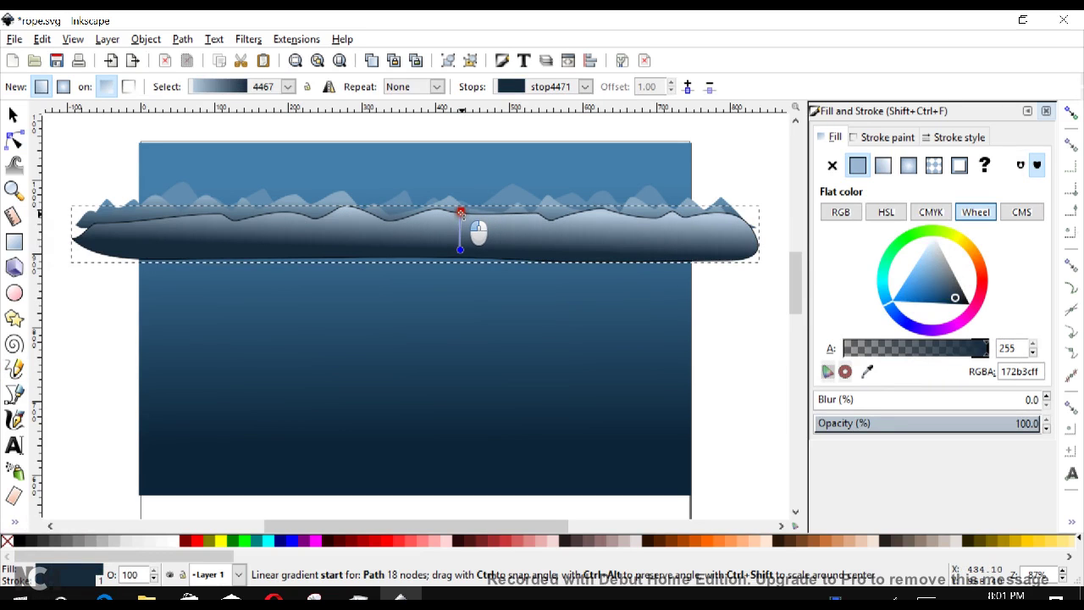
pyautogui.click(461, 211)
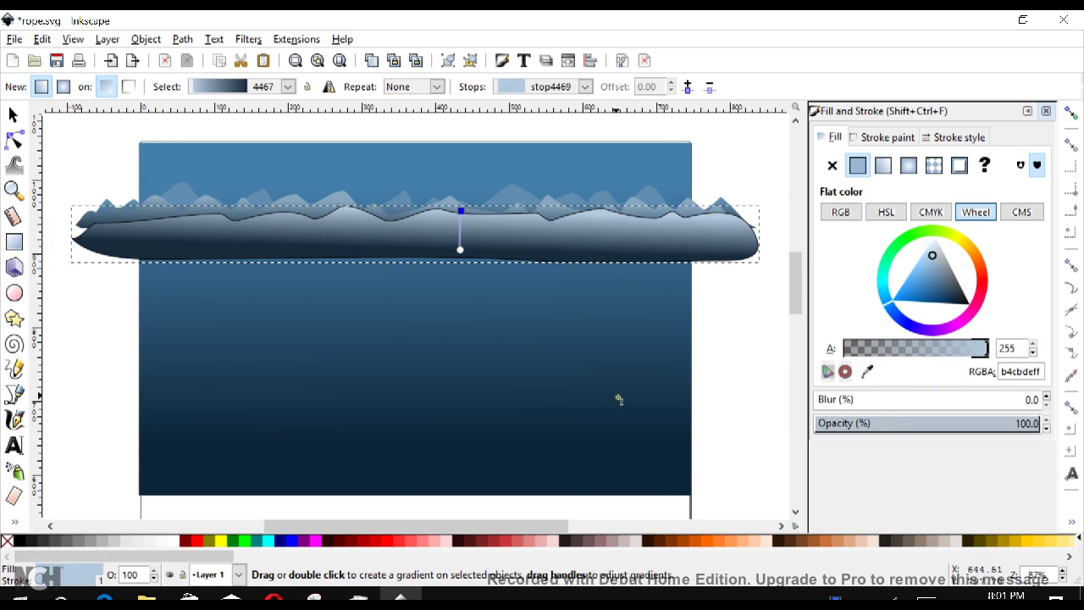
pyautogui.click(13, 242)
# Draw a rectangle over the nearer range's lower edge and select it with the mountain path.
pyautogui.moveTo(60, 235); pyautogui.dragTo(788, 315)
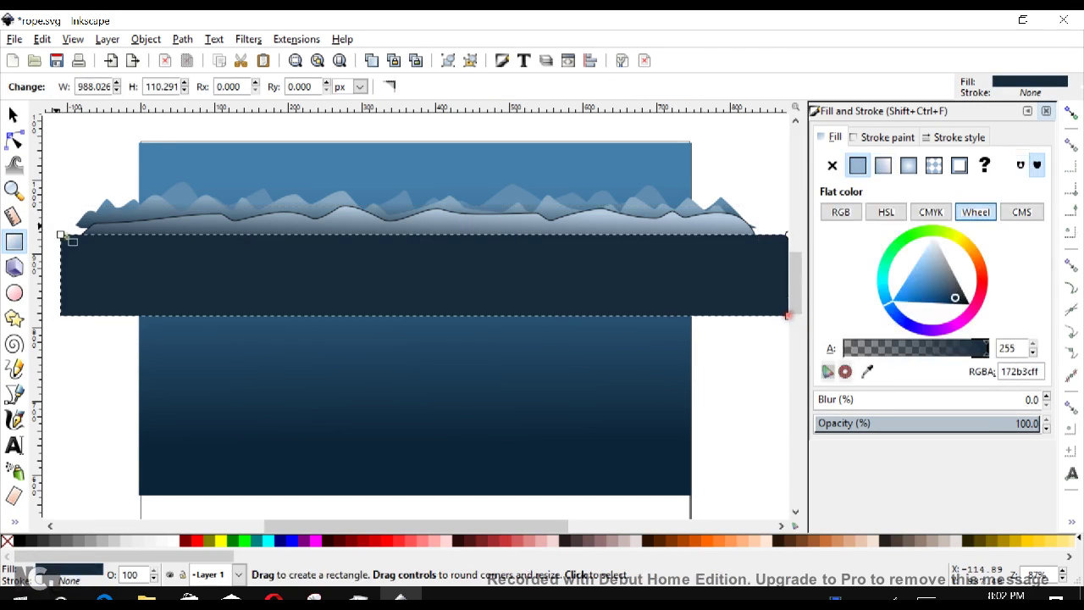
pyautogui.click(13, 113)
pyautogui.press('Escape')
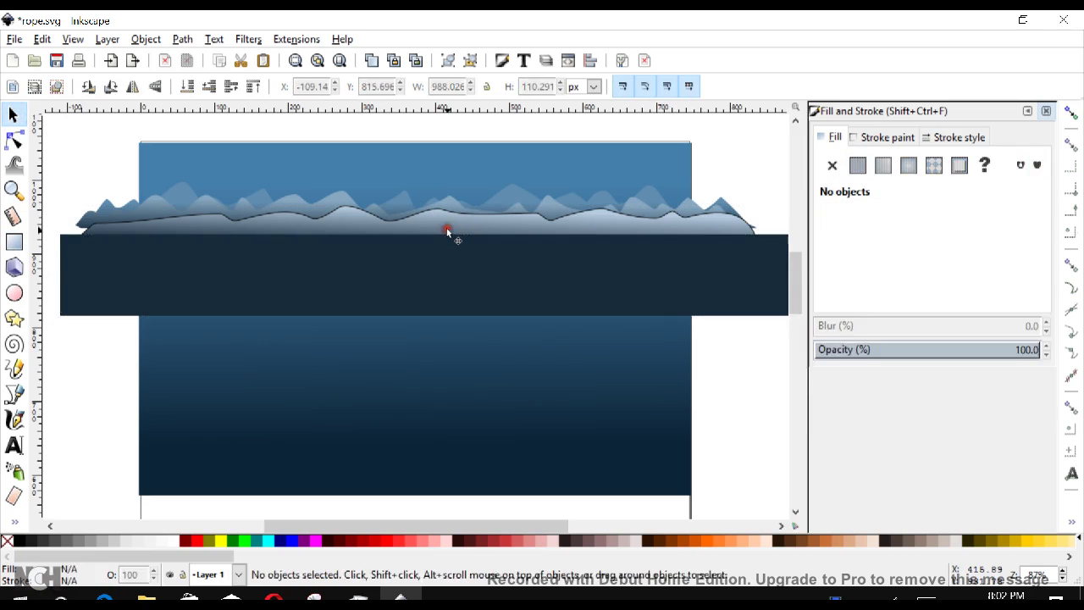
pyautogui.click(445, 223)
pyautogui.keyDown('shift'); pyautogui.click(452, 290); pyautogui.keyUp('shift')
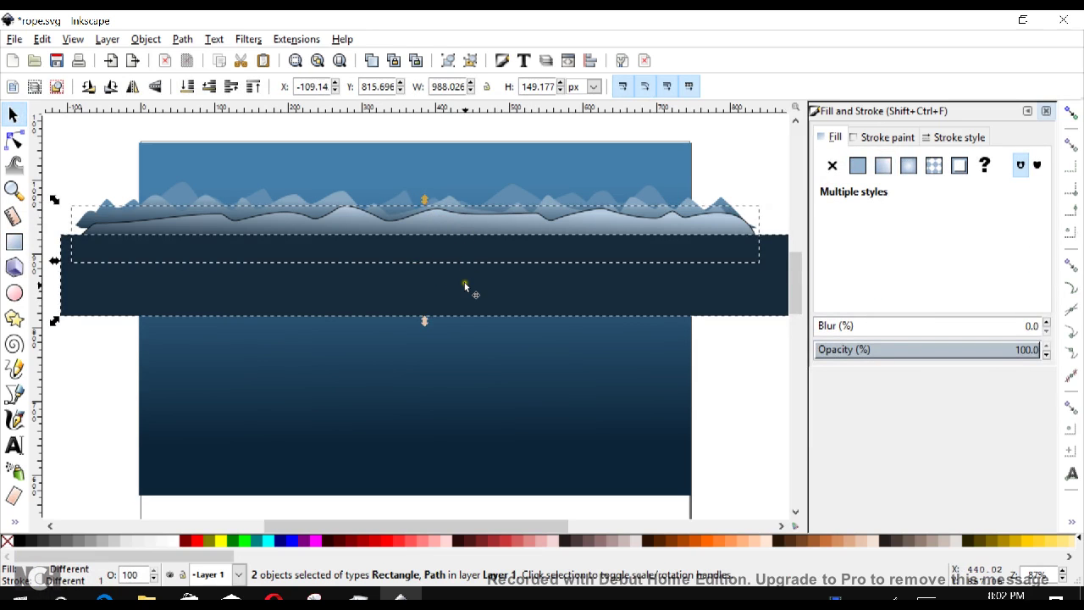
# Subtract the rectangle with Path > Difference, remove the mountain's stroke, and deselect.
pyautogui.click(182, 39)
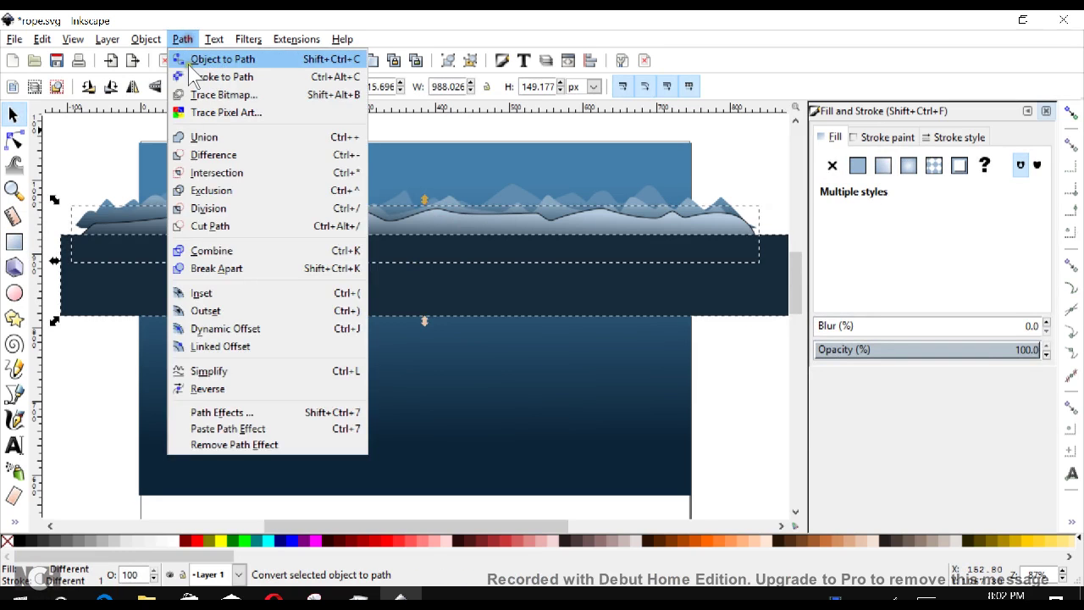
pyautogui.click(209, 156)
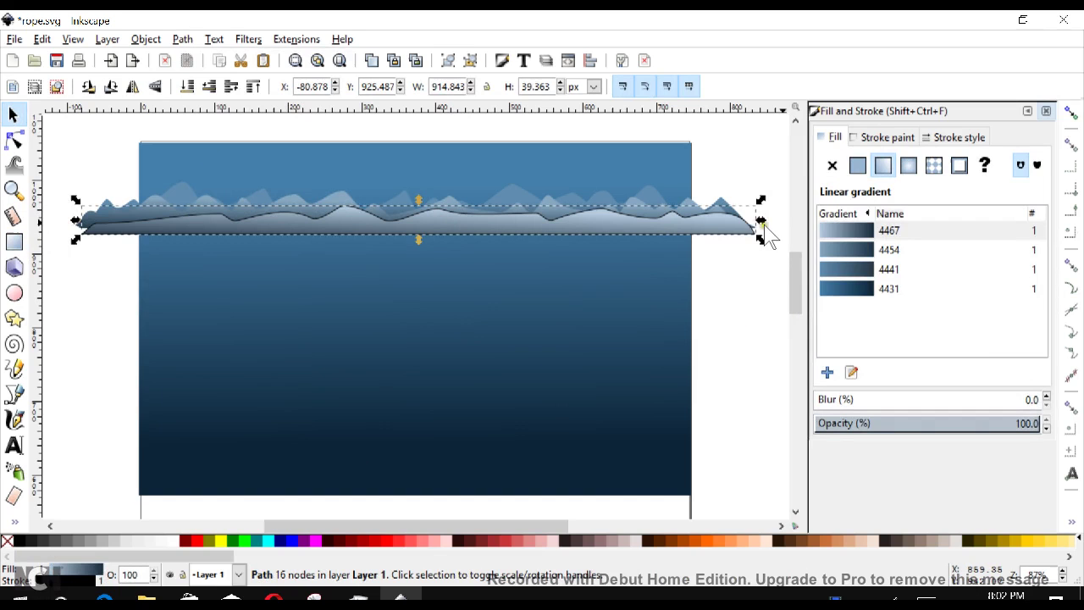
pyautogui.click(887, 137)
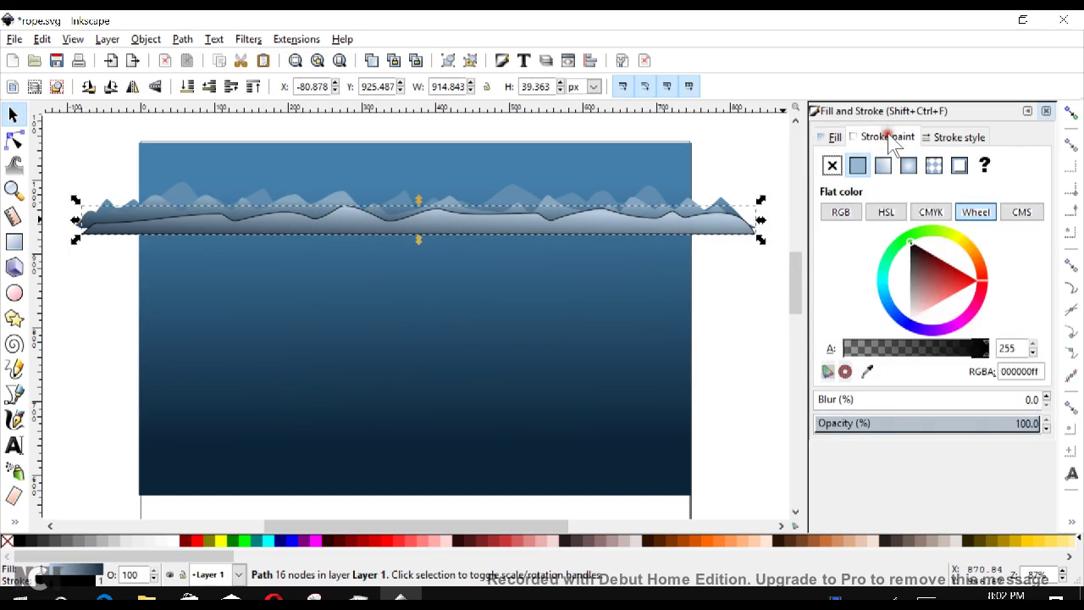
pyautogui.click(833, 165)
pyautogui.click(830, 137)
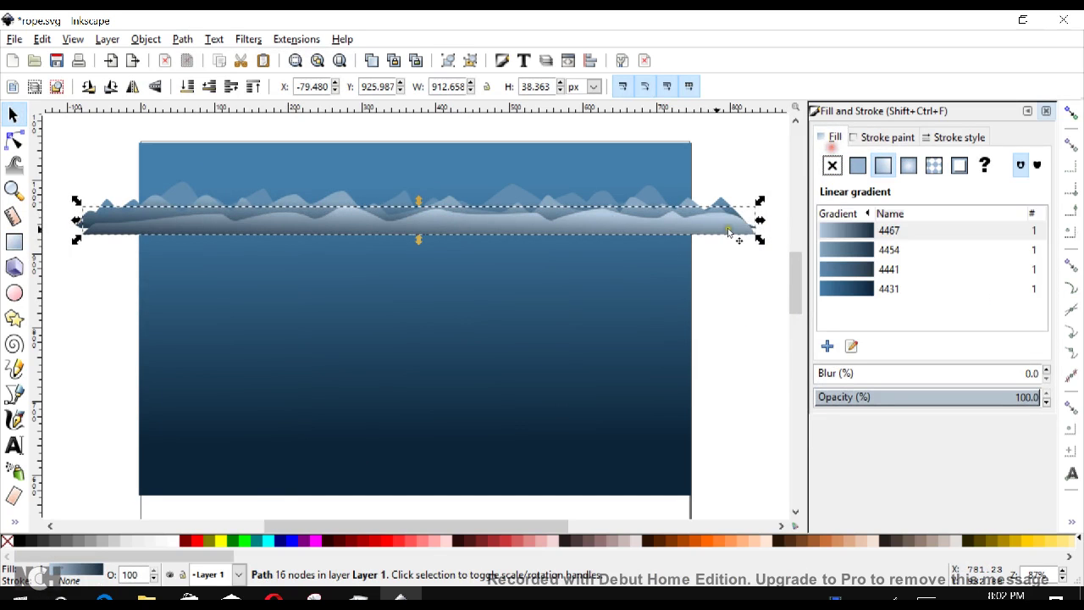
pyautogui.click(731, 279)
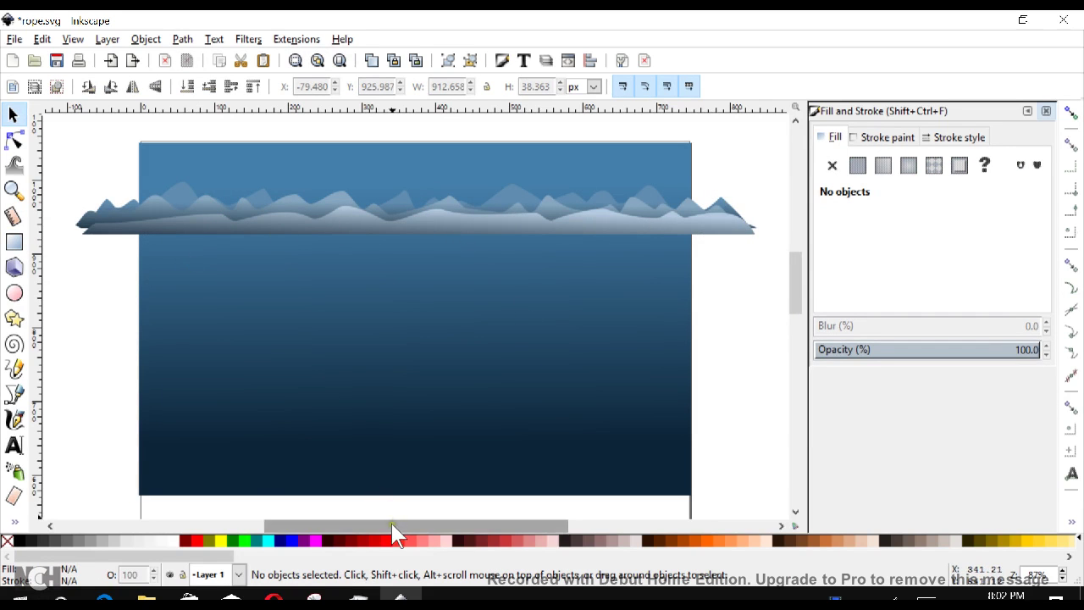
pyautogui.moveTo(391, 524); pyautogui.dragTo(208, 524)
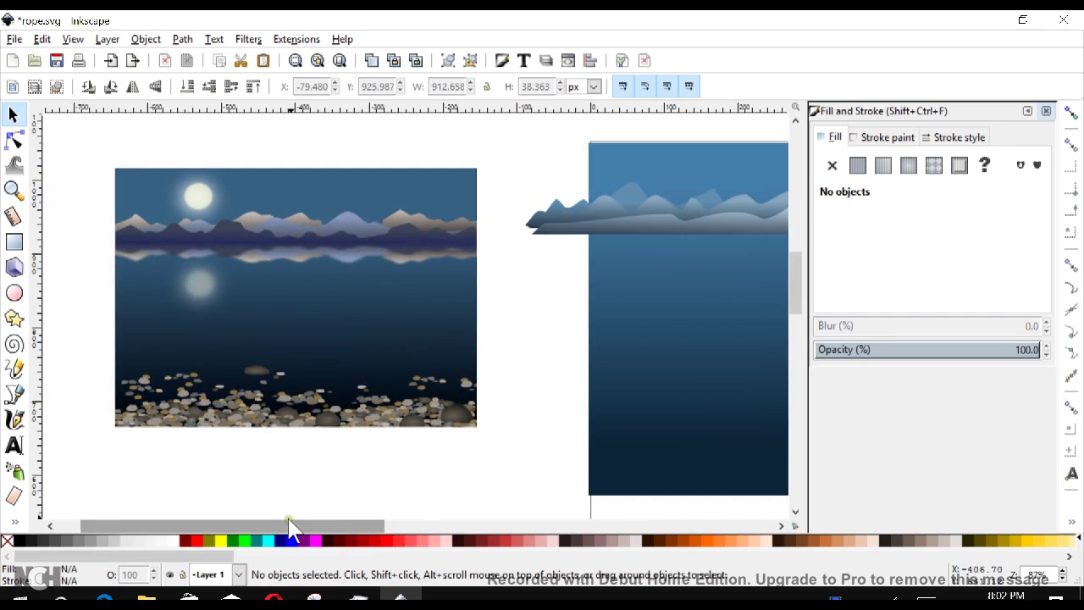
pyautogui.moveTo(293, 526)
pyautogui.mouseDown()
pyautogui.moveTo(491, 515)
pyautogui.moveTo(468, 519)
pyautogui.mouseUp()
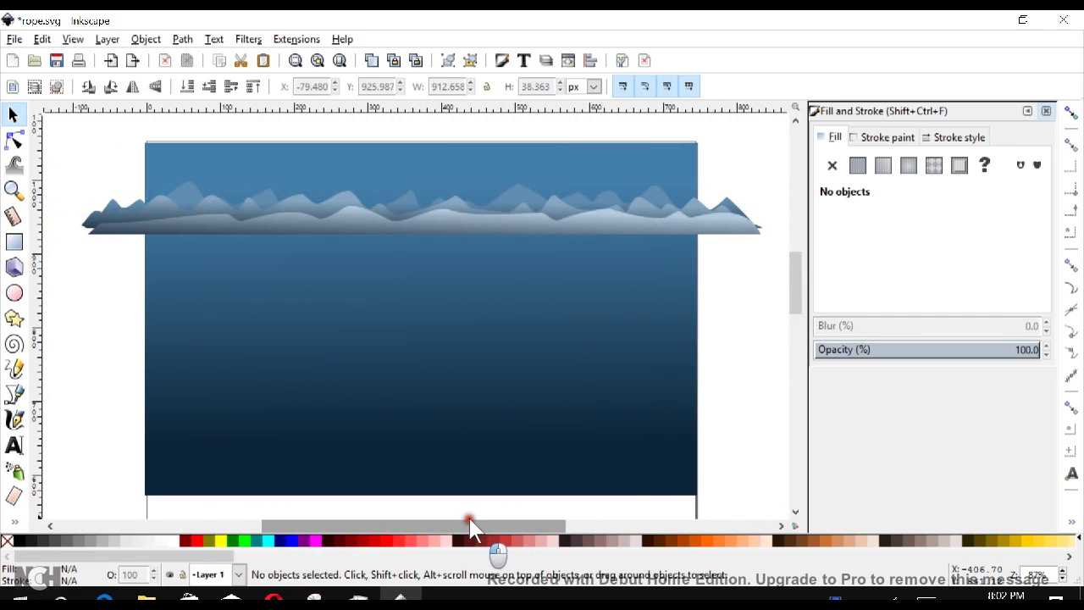
# Draw a small near-white circle (dbe8f4ff) in the upper-left sky as the moon.
pyautogui.click(14, 294)
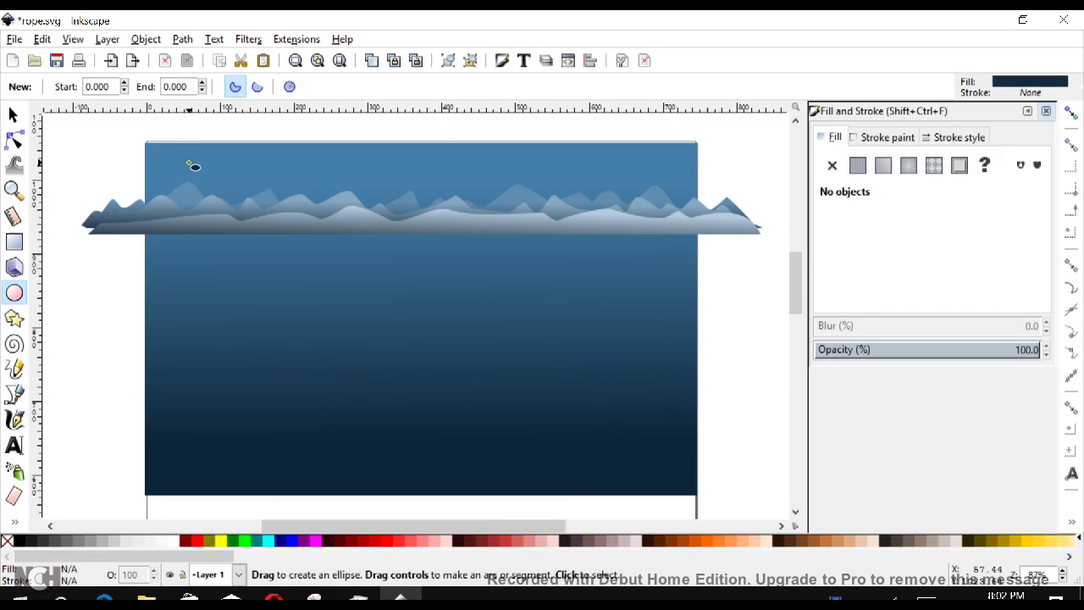
pyautogui.press('ctrl')
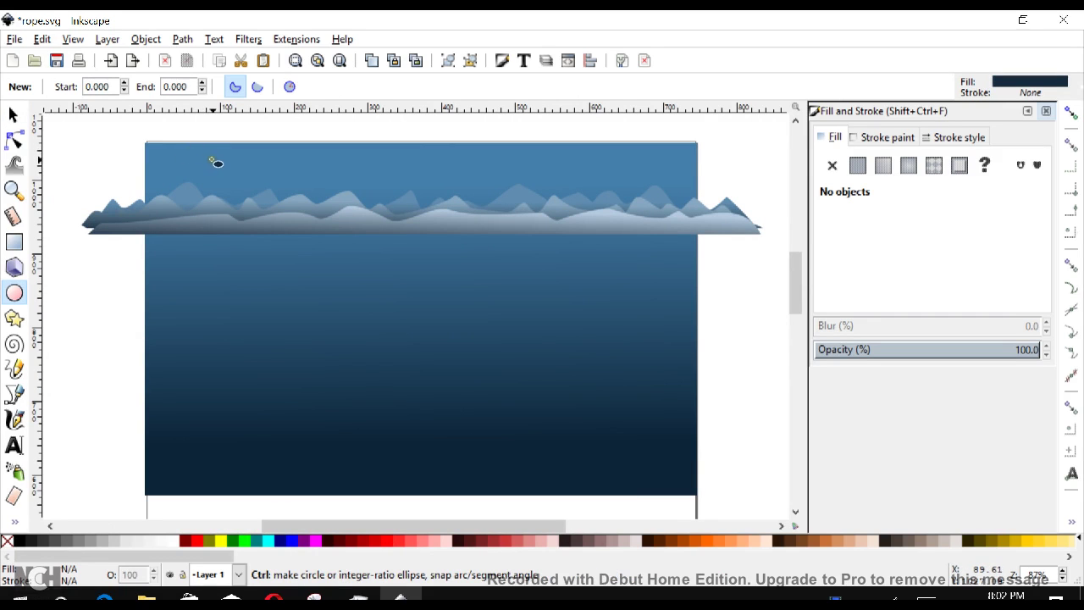
pyautogui.moveTo(215, 160)
pyautogui.mouseDown()
pyautogui.moveTo(259, 192)
pyautogui.moveTo(249, 194)
pyautogui.mouseUp()
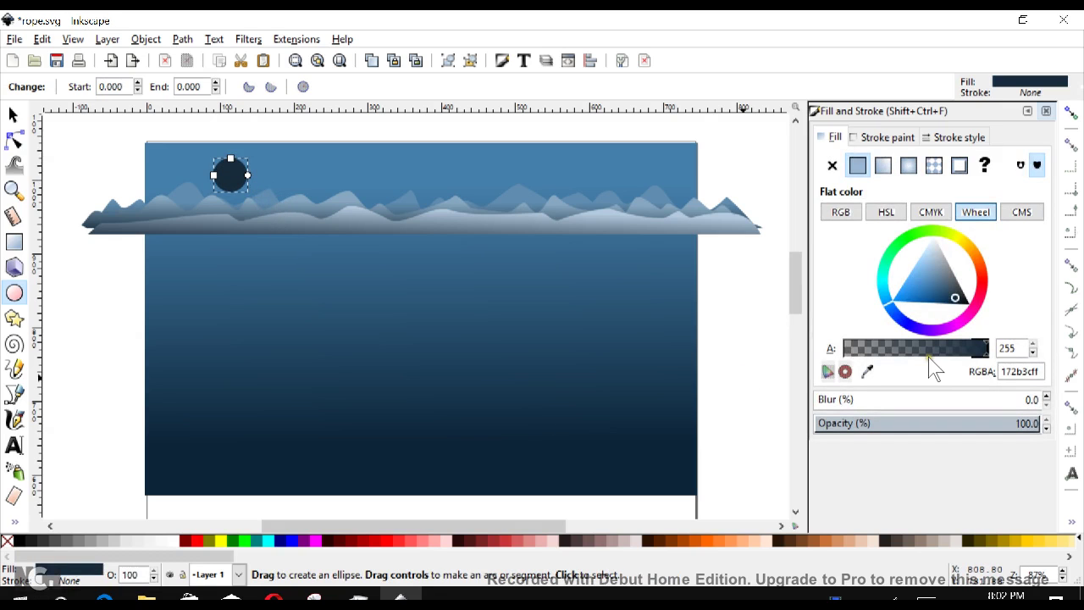
pyautogui.moveTo(942, 251); pyautogui.dragTo(932, 245)
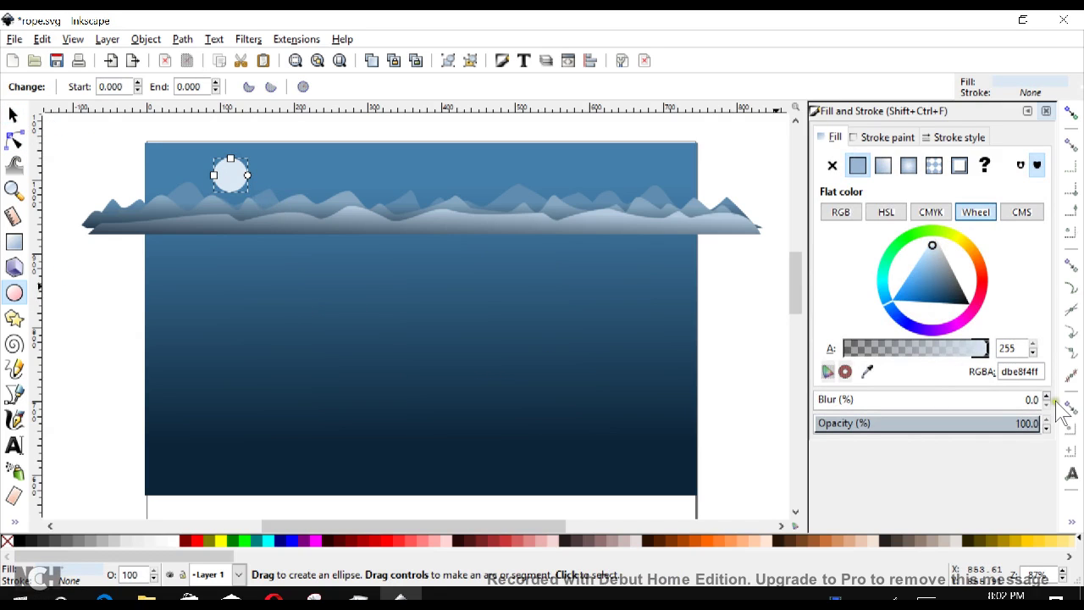
# Duplicate the moon circle so an identical copy sits stacked exactly on top.
pyautogui.click(13, 113)
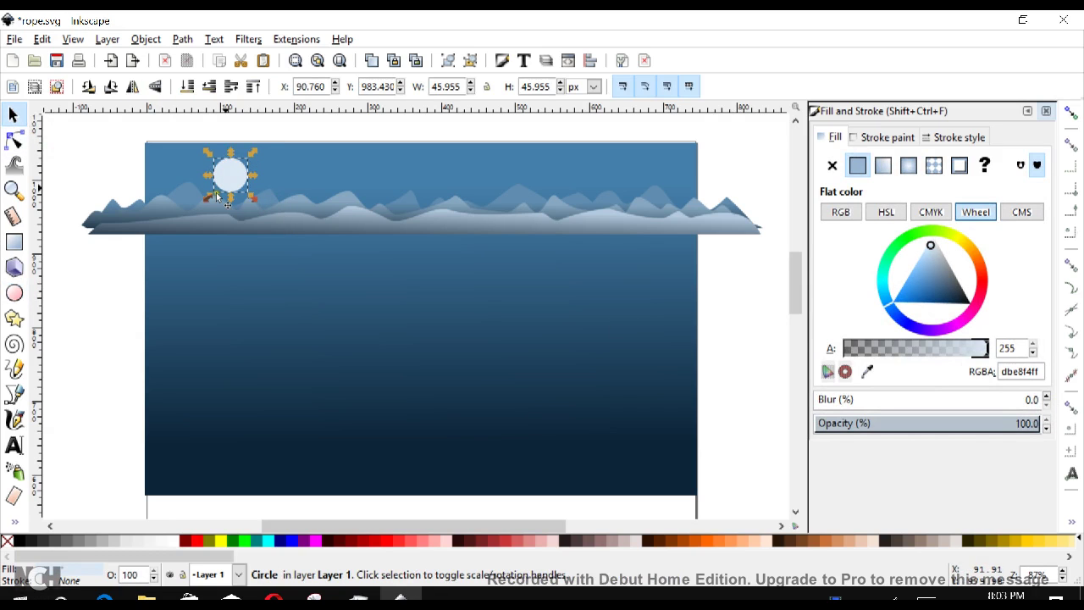
pyautogui.rightClick(229, 174)
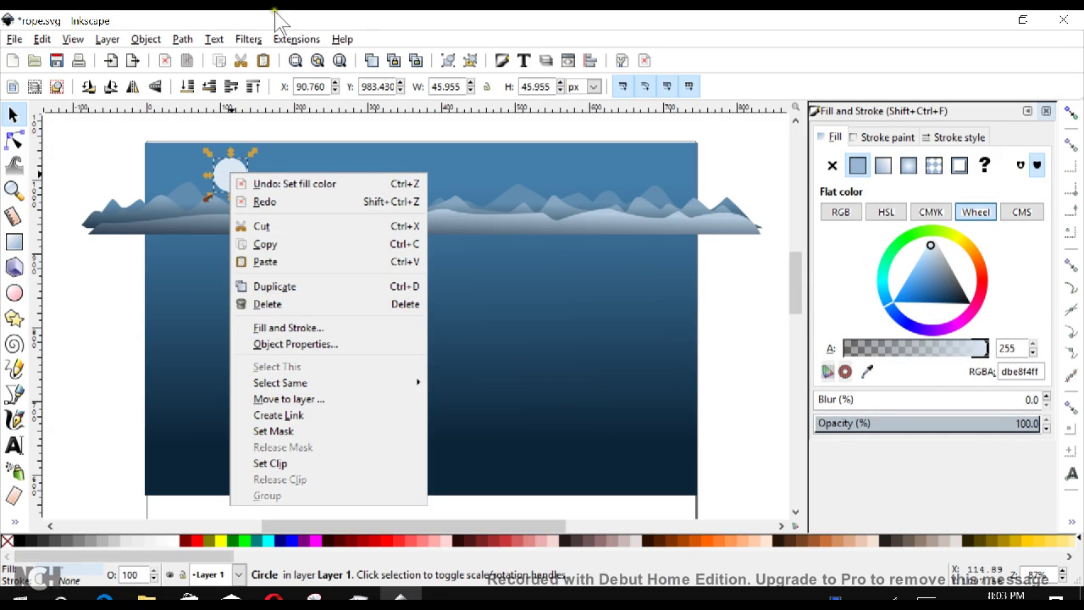
pyautogui.click(350, 48)
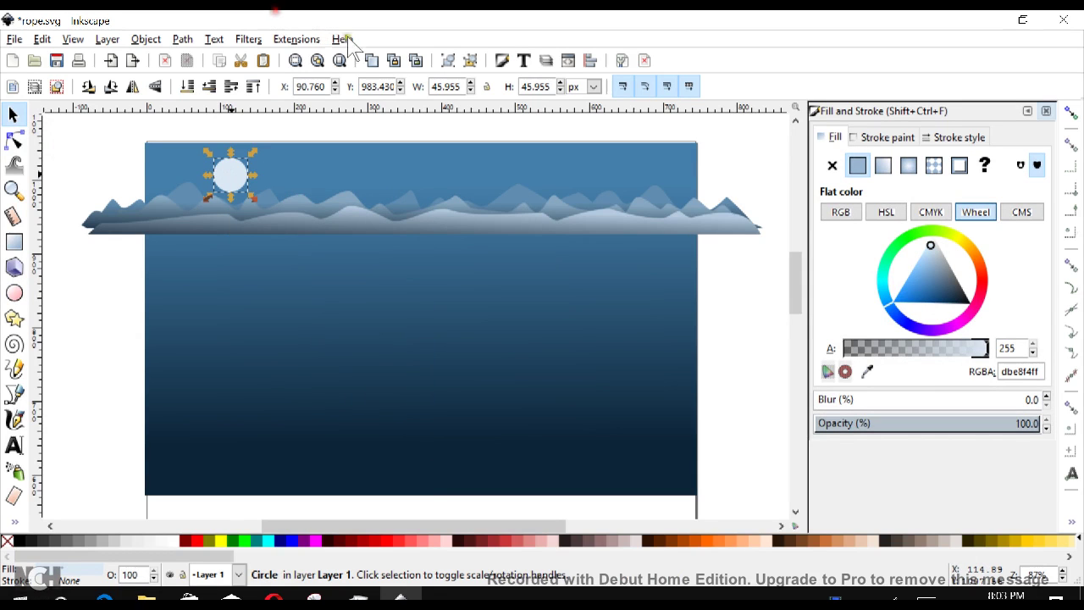
pyautogui.click(376, 70)
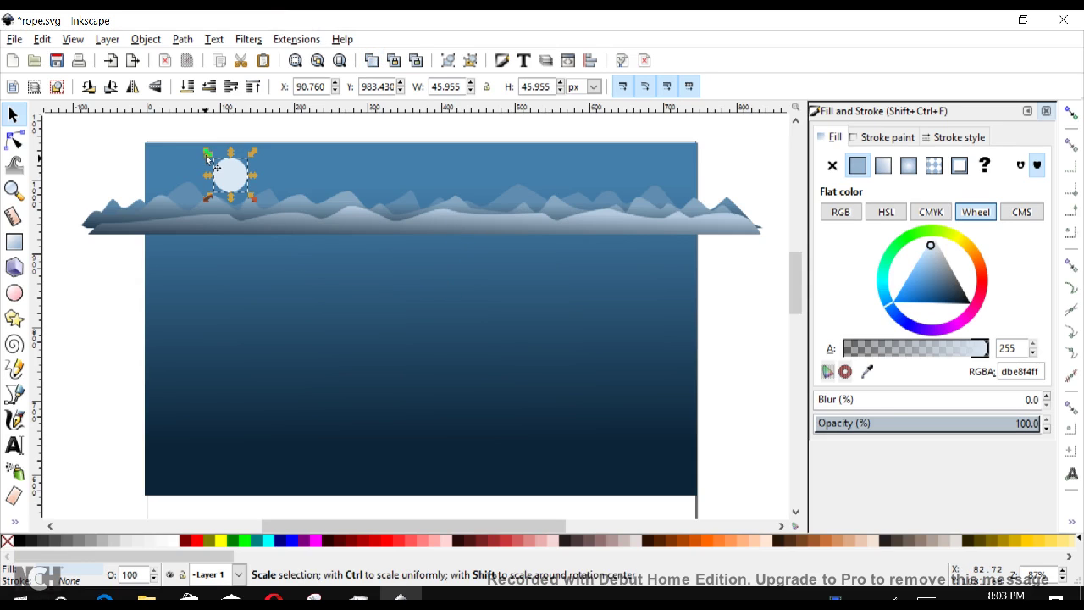
pyautogui.moveTo(232, 176); pyautogui.dragTo(292, 173)
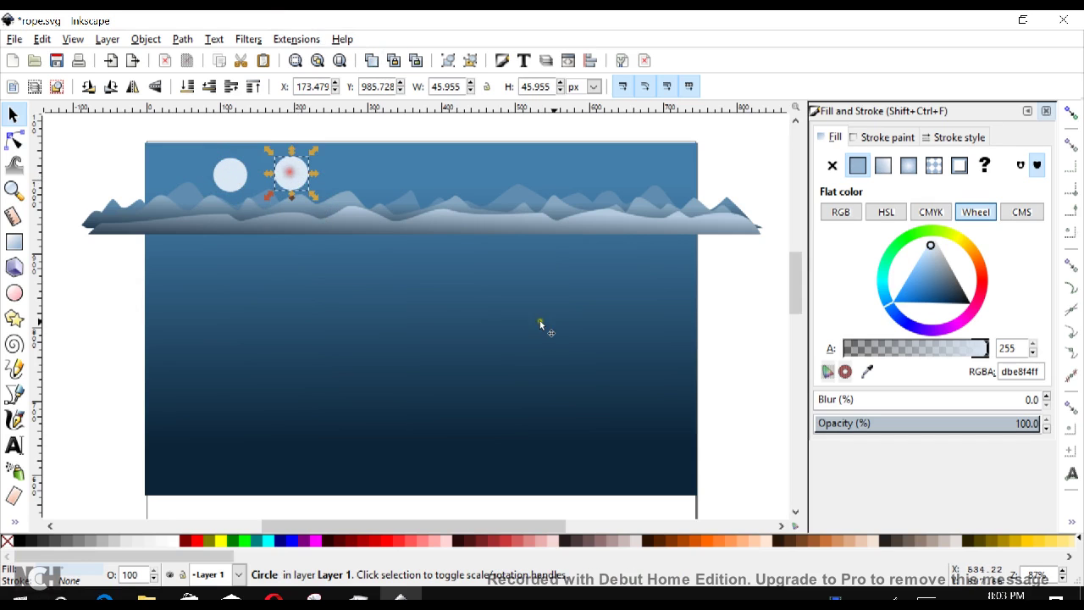
pyautogui.click(42, 41)
pyautogui.click(64, 60)
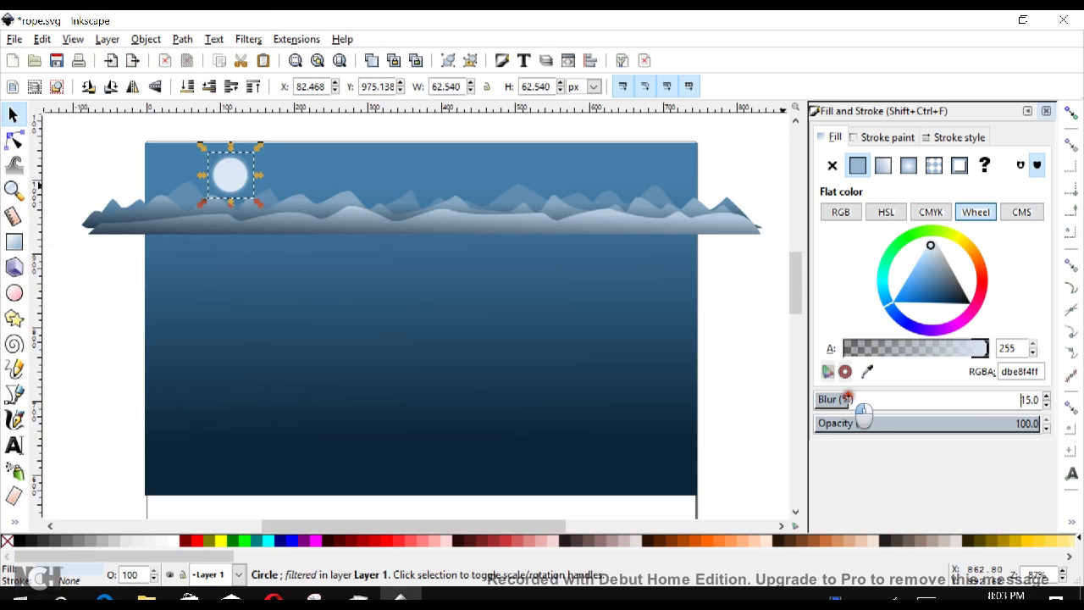
# Set the top moon circle's blur to 41%, then rubber-band select both moon circles.
pyautogui.moveTo(847, 397); pyautogui.dragTo(907, 397)
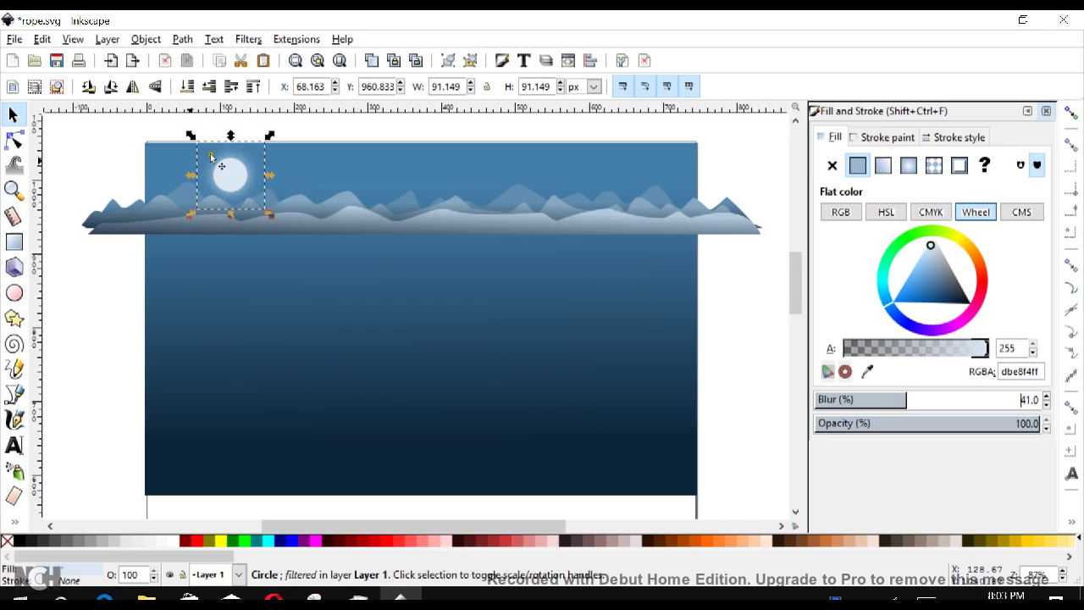
pyautogui.click(76, 138)
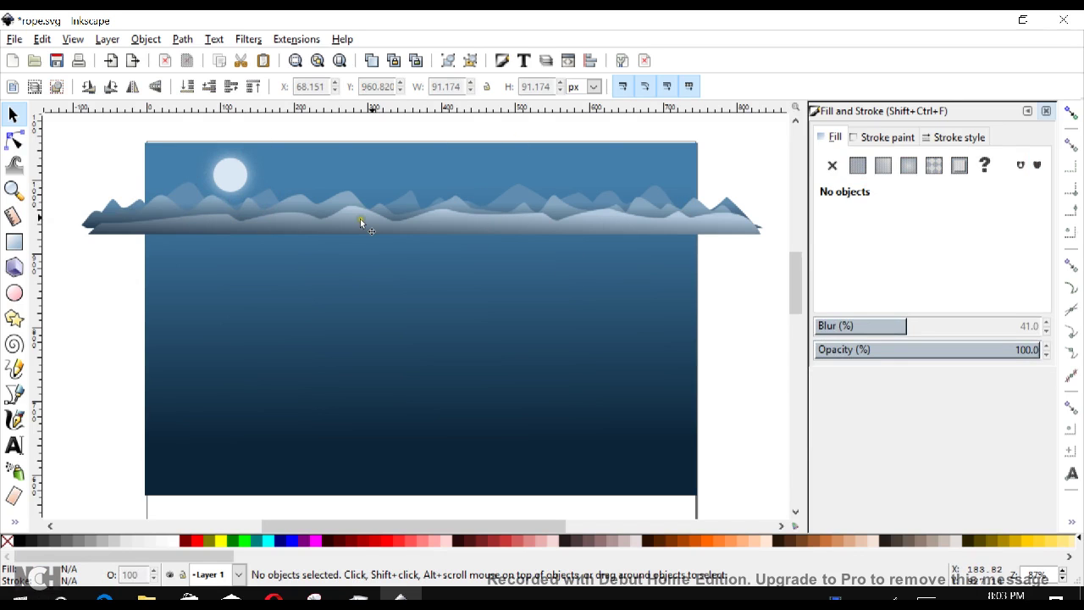
pyautogui.moveTo(118, 122)
pyautogui.mouseDown()
pyautogui.moveTo(574, 311)
pyautogui.moveTo(732, 333)
pyautogui.moveTo(715, 294)
pyautogui.mouseUp()
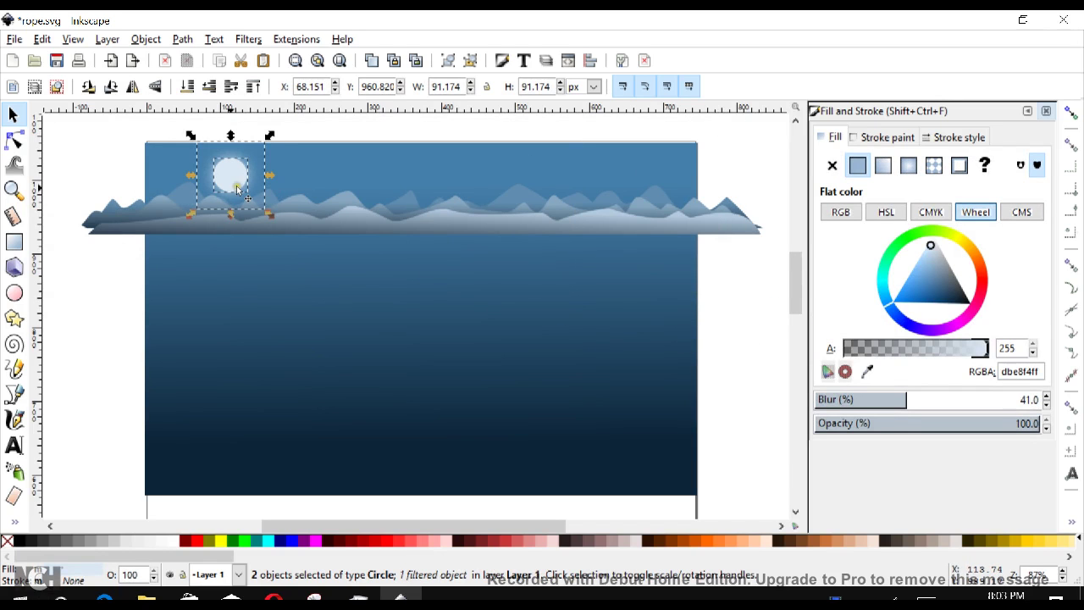
pyautogui.moveTo(105, 124); pyautogui.dragTo(750, 269)
# Group both moon circles and the three mountain ranges into one object, then duplicate that group.
pyautogui.moveTo(53, 120); pyautogui.dragTo(767, 255)
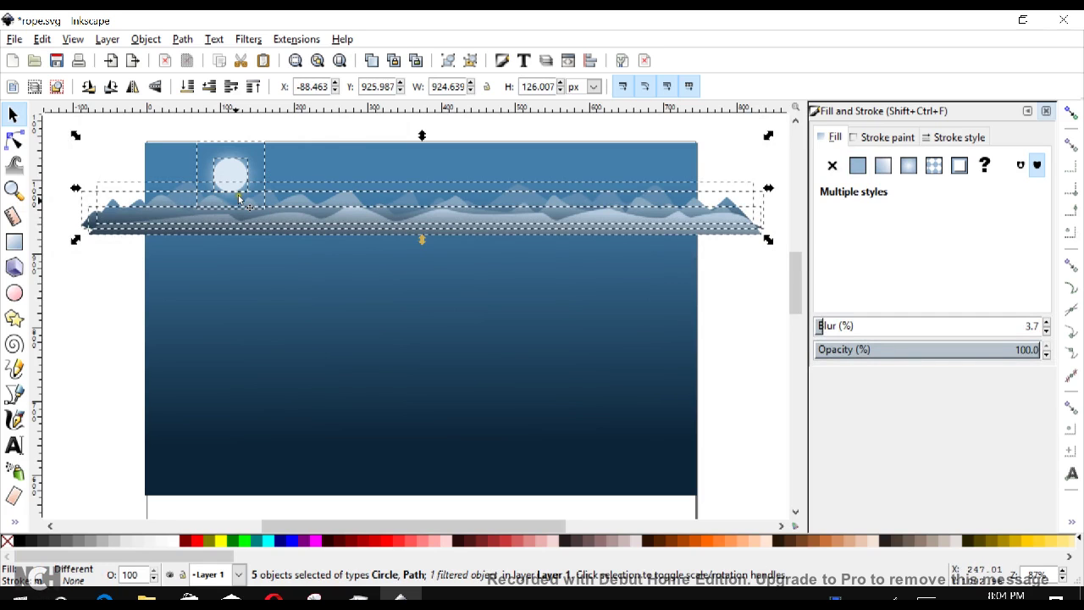
pyautogui.click(145, 39)
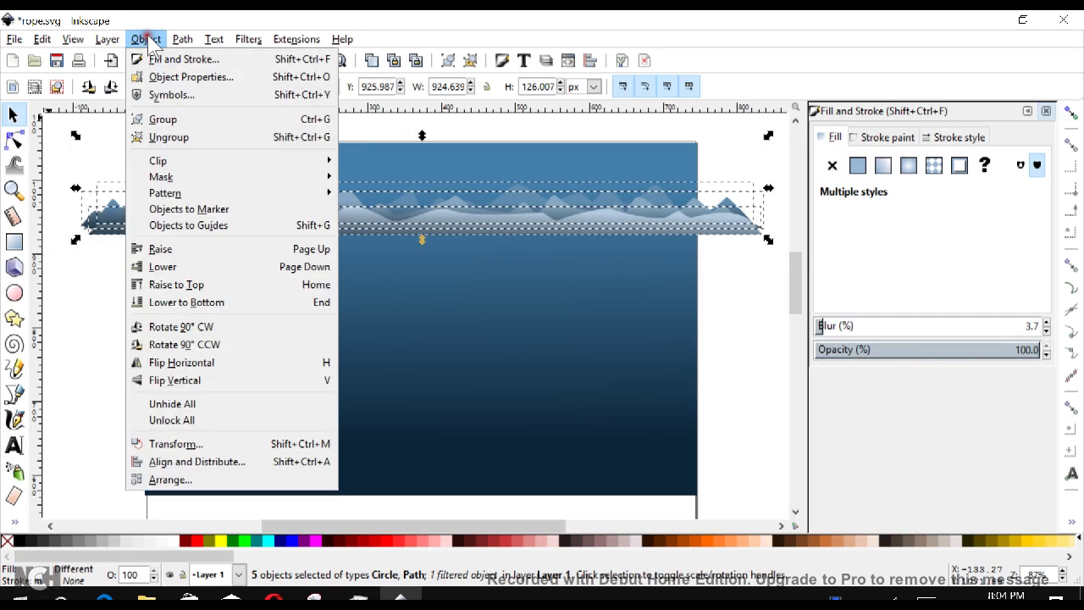
pyautogui.click(218, 119)
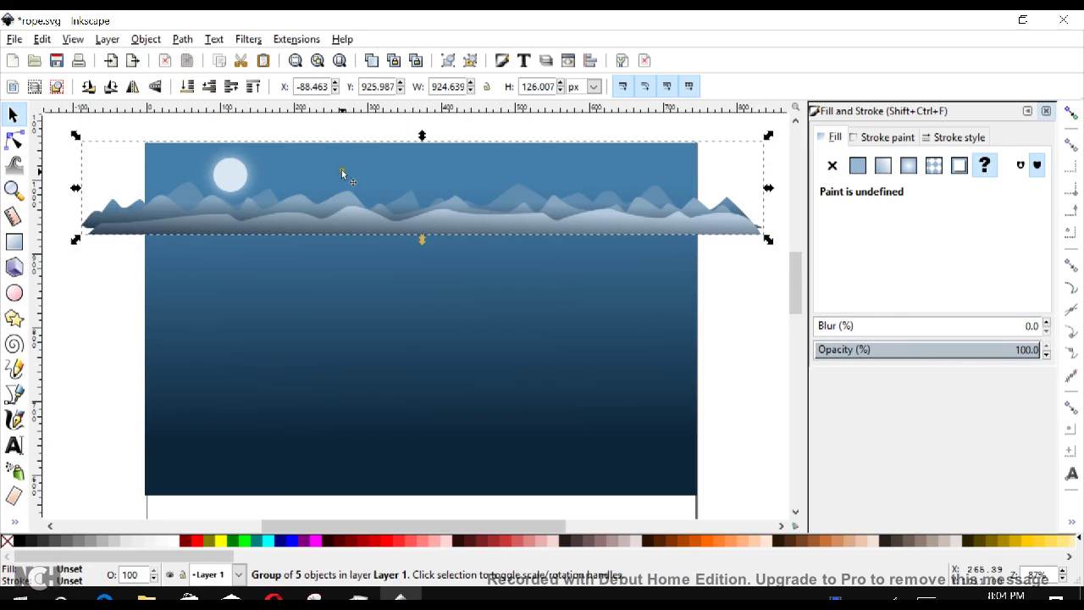
pyautogui.click(374, 66)
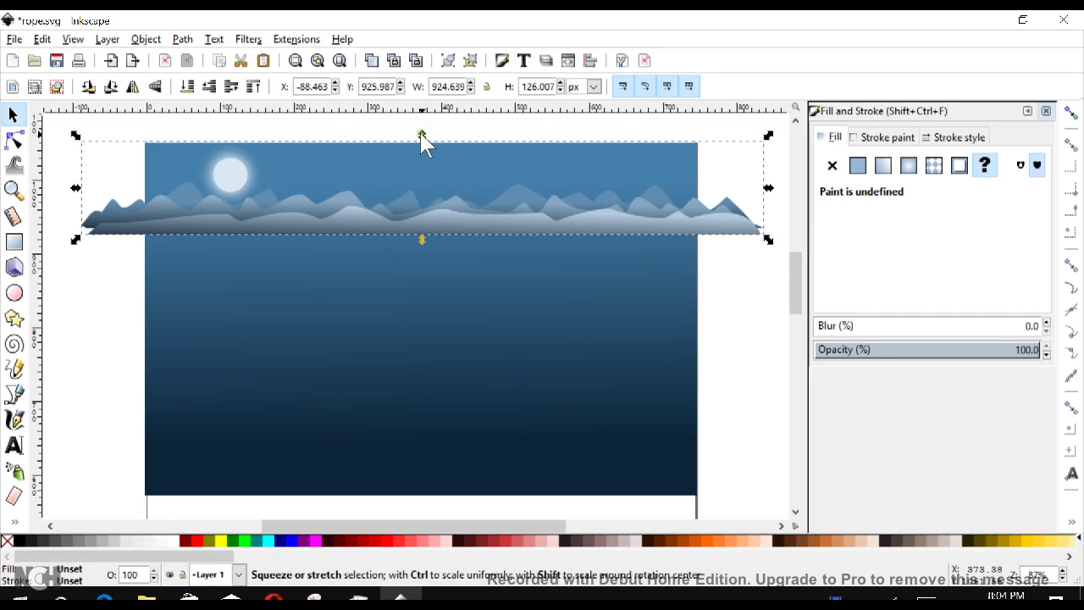
# Flip the moon-and-mountains copy below the horizon, with blur 1.0 and opacity 53.4%.
pyautogui.moveTo(423, 133); pyautogui.dragTo(422, 319)
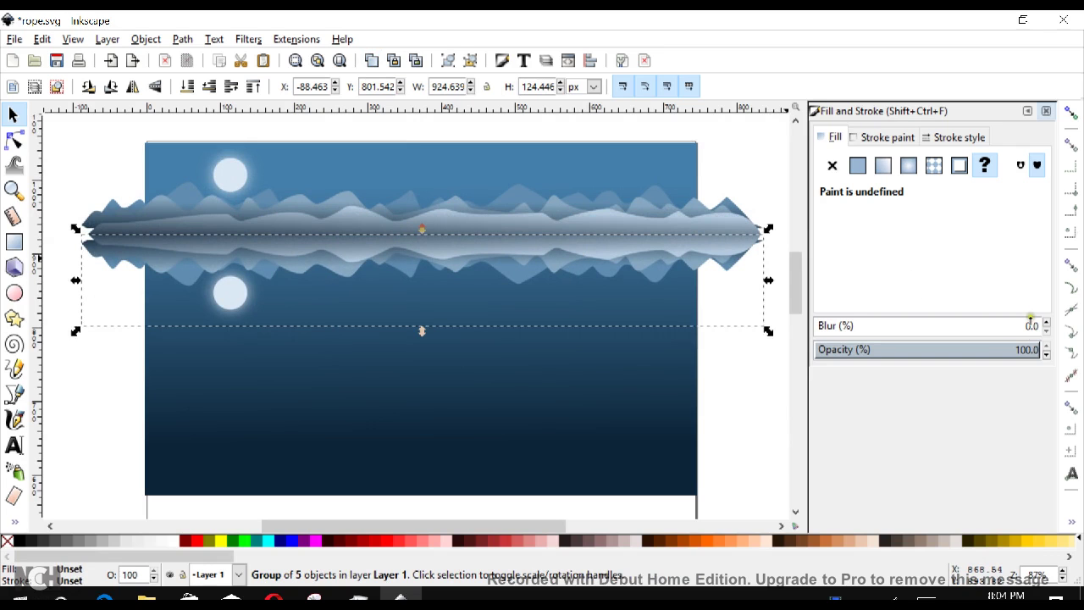
pyautogui.click(1048, 322)
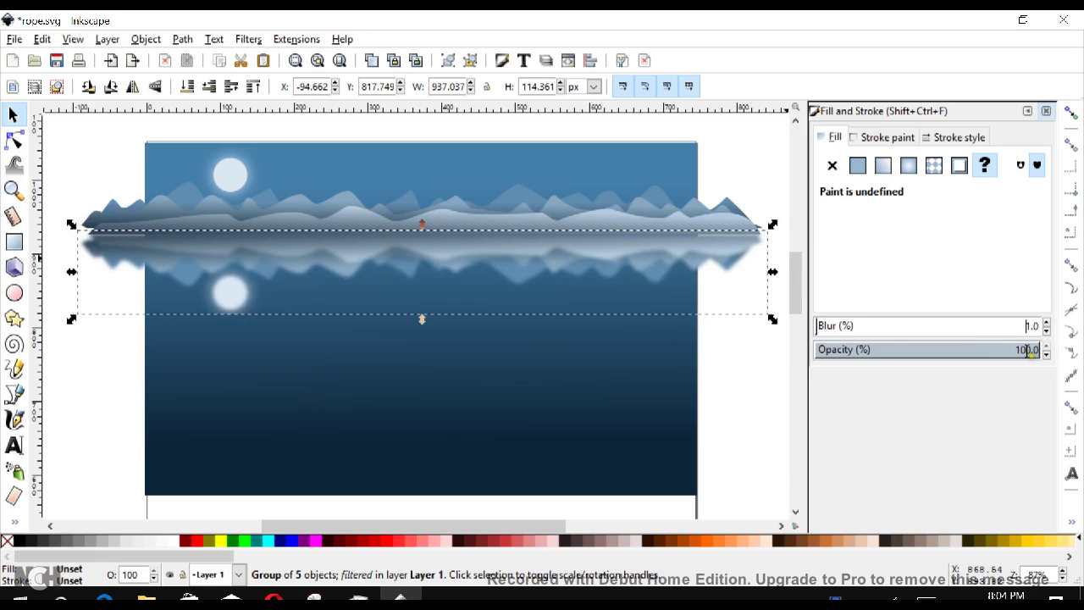
pyautogui.moveTo(1028, 350); pyautogui.dragTo(940, 346)
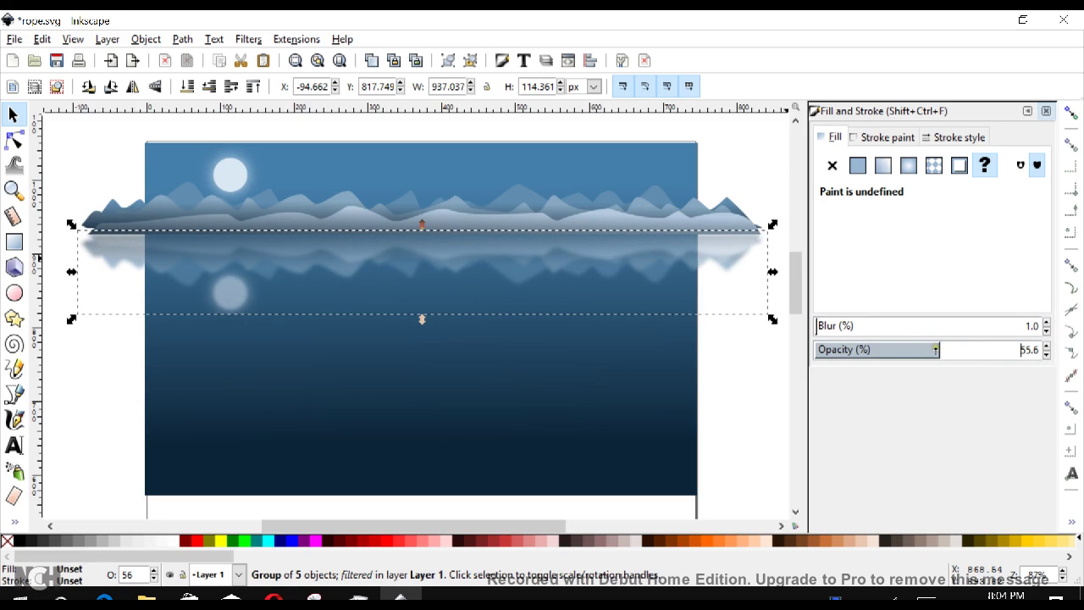
pyautogui.moveTo(936, 347); pyautogui.dragTo(949, 367)
pyautogui.click(74, 147)
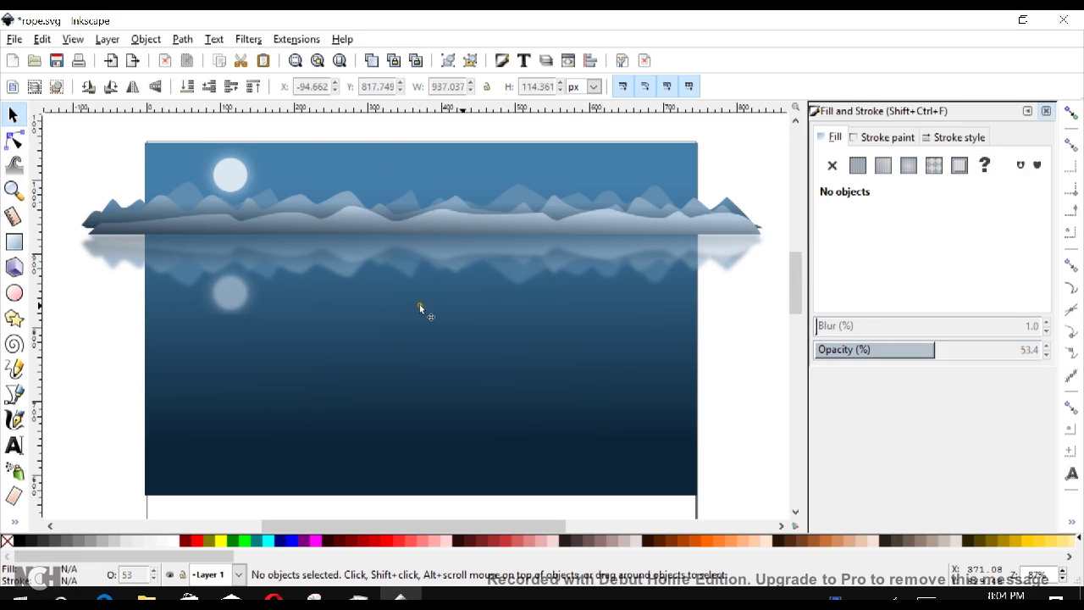